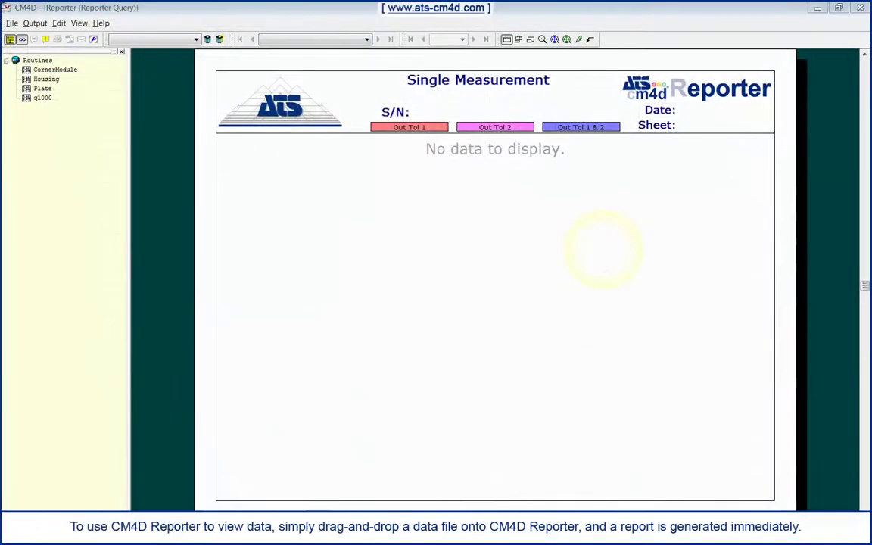
# Drop the q1000 data file onto the Reporter window to build the Sample Ten Single Measurement report.
pyautogui.moveTo(597, 259); pyautogui.dragTo(465, 256)
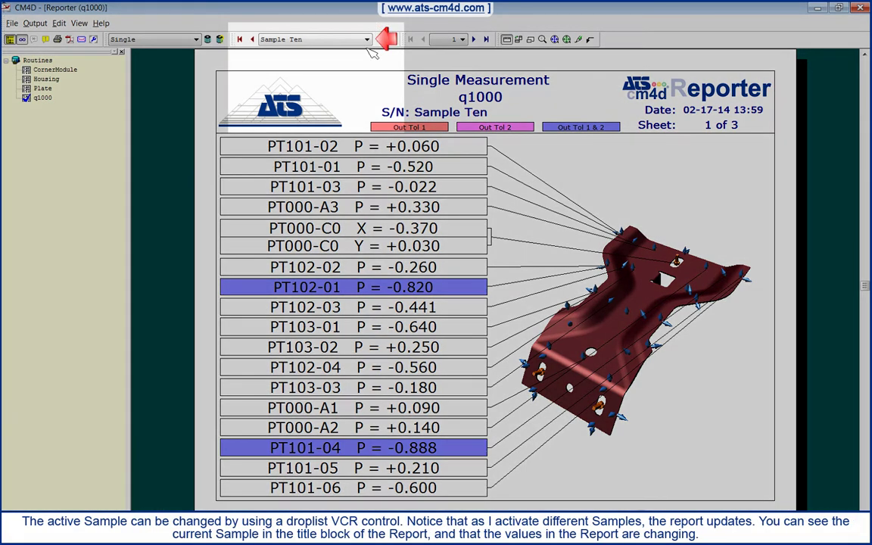
# Pick Samples Six, Eight, Ten and then Nine from the Sample droplist.
pyautogui.click(367, 39)
pyautogui.click(333, 93)
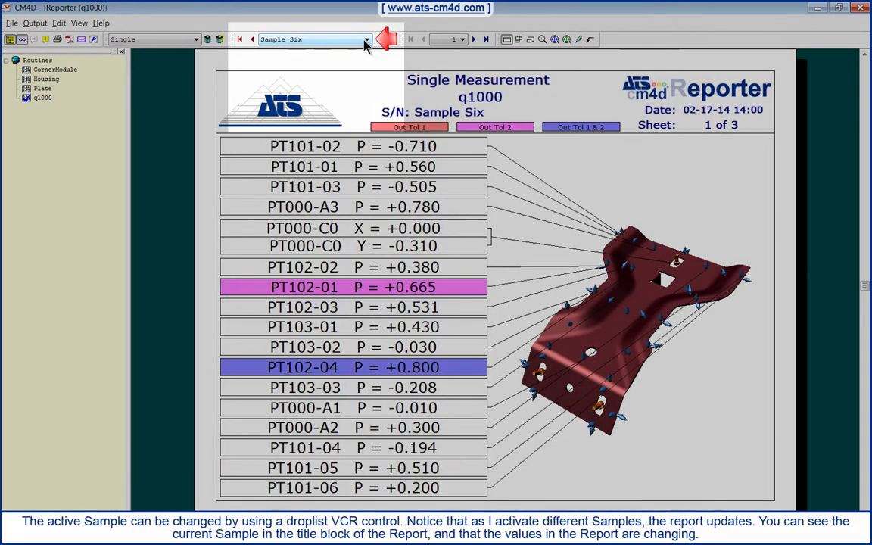
pyautogui.click(366, 39)
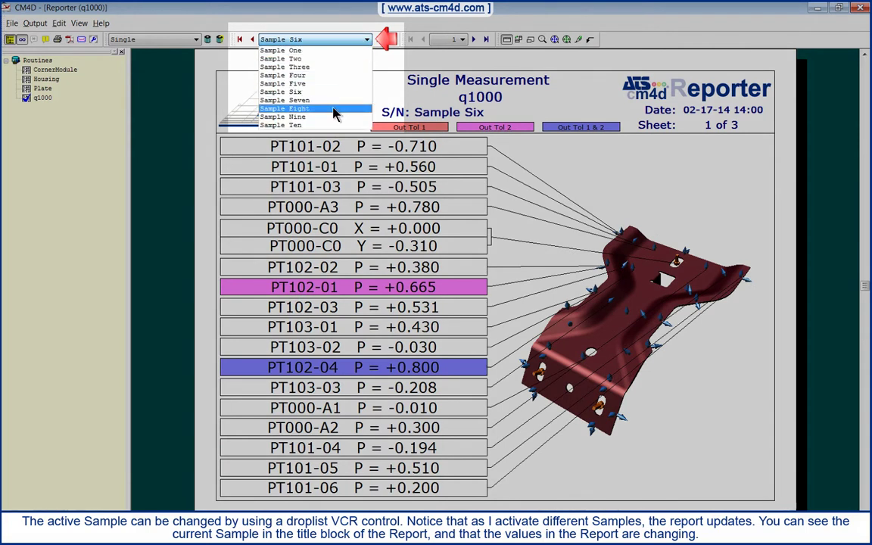
pyautogui.click(334, 113)
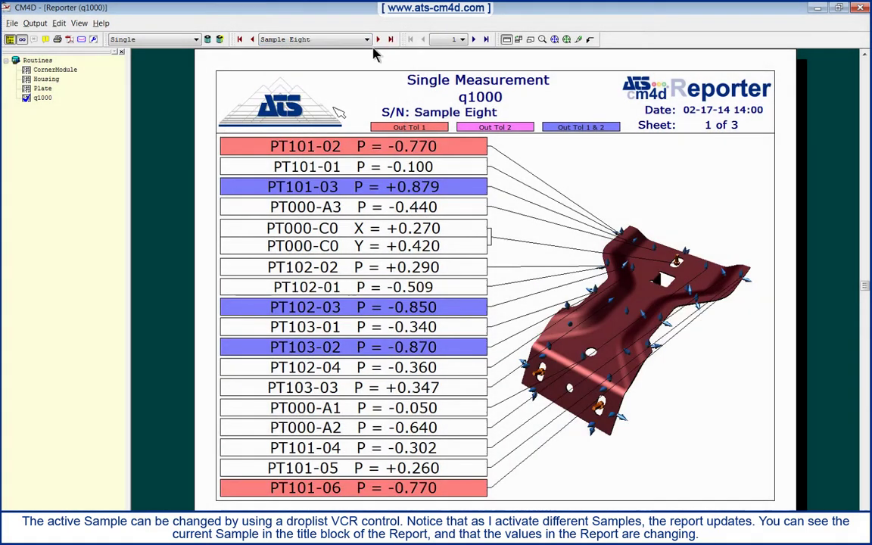
pyautogui.click(366, 40)
pyautogui.click(332, 127)
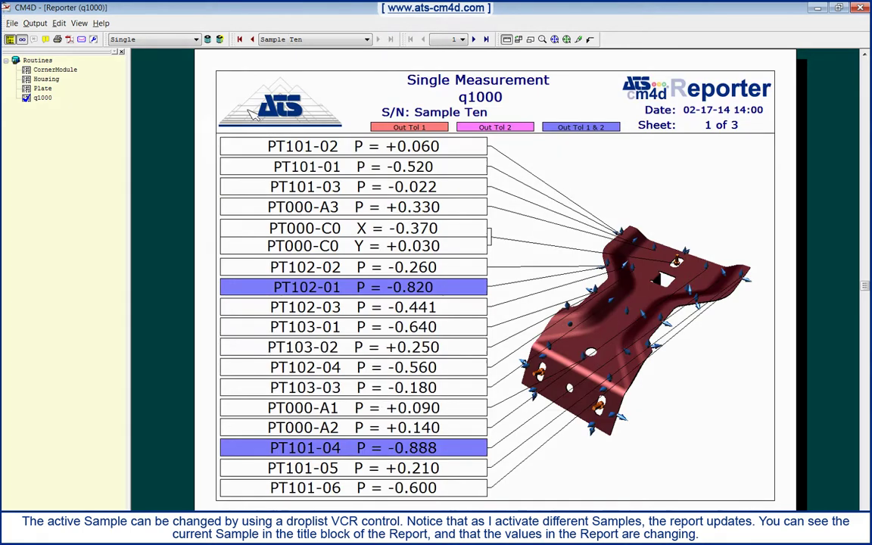
pyautogui.click(324, 42)
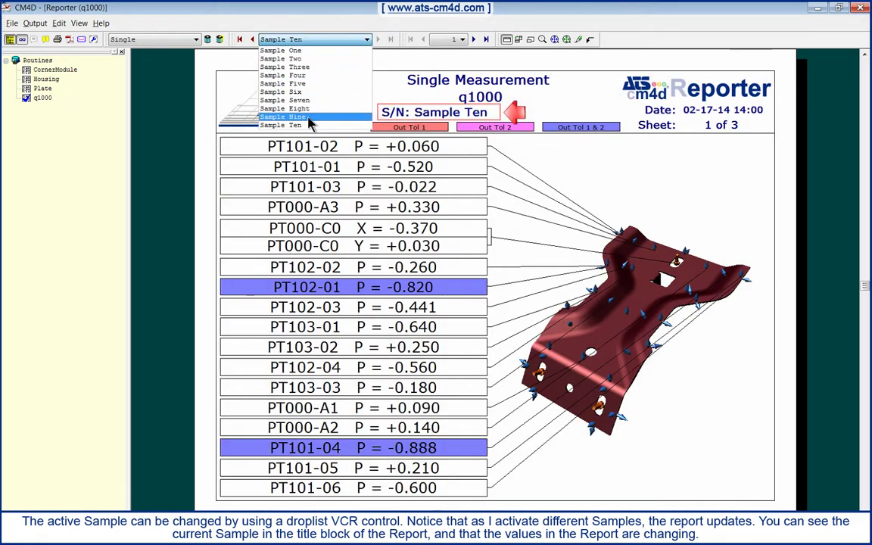
pyautogui.click(308, 118)
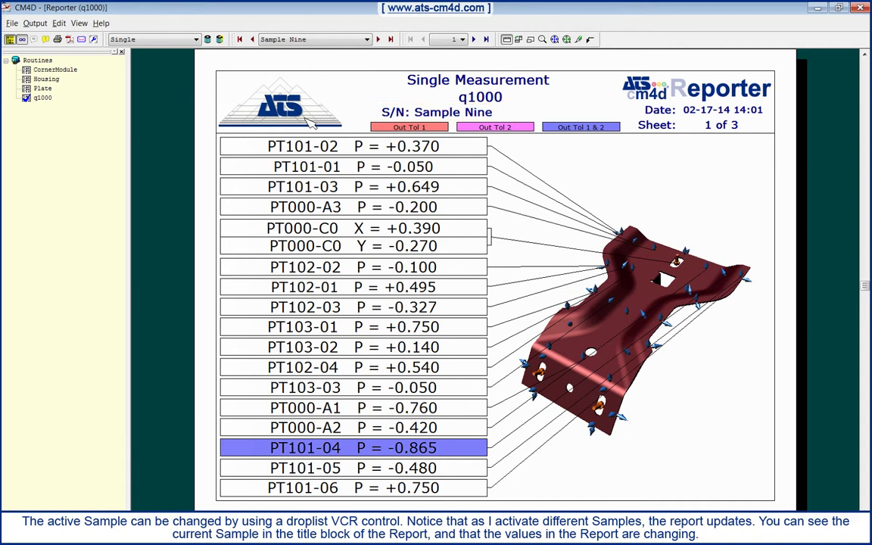
# Step back through samples to Sample Four, then forward to Sample Seven.
pyautogui.click(253, 39)
pyautogui.click(252, 39)
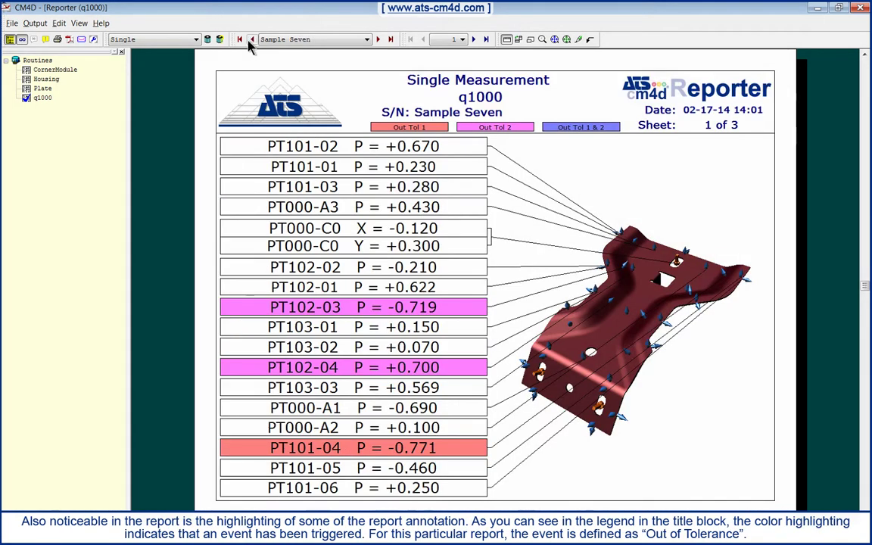
pyautogui.click(250, 39)
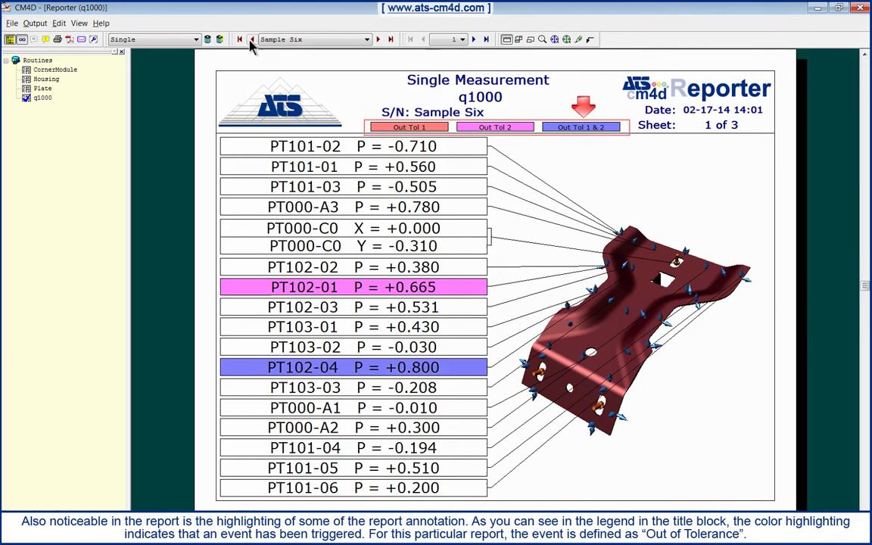
pyautogui.click(251, 39)
pyautogui.click(251, 42)
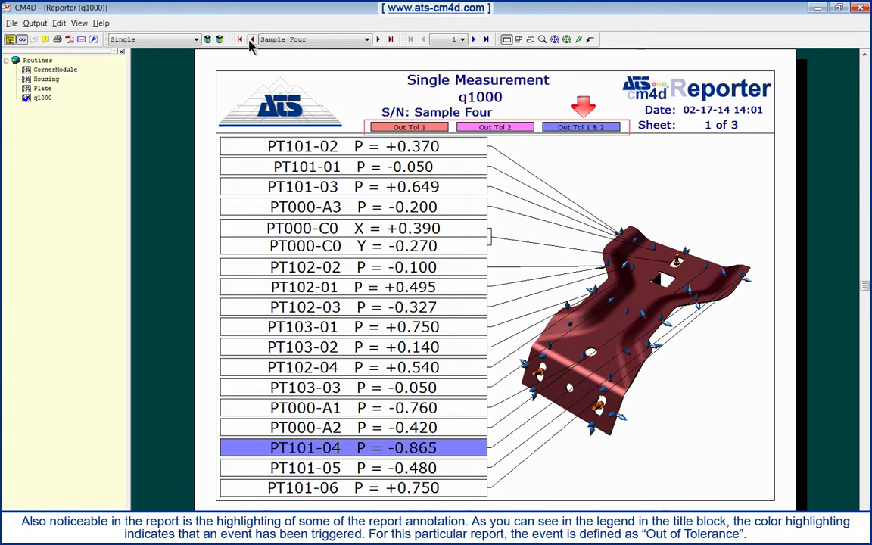
pyautogui.click(379, 39)
pyautogui.click(380, 38)
pyautogui.click(379, 38)
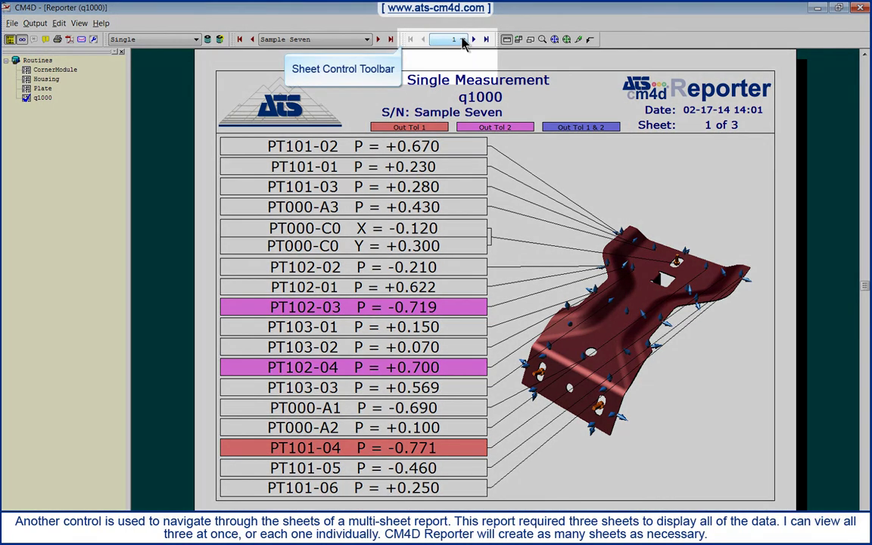
pyautogui.click(462, 39)
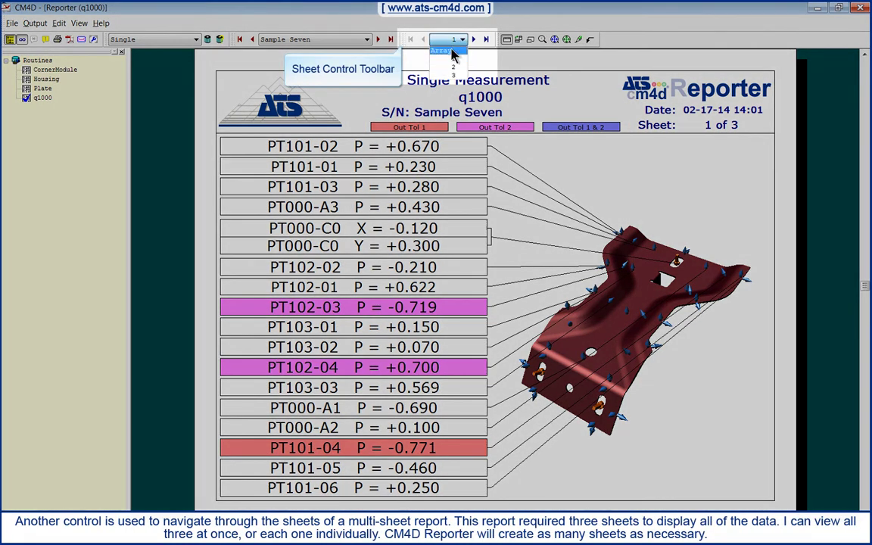
pyautogui.click(453, 52)
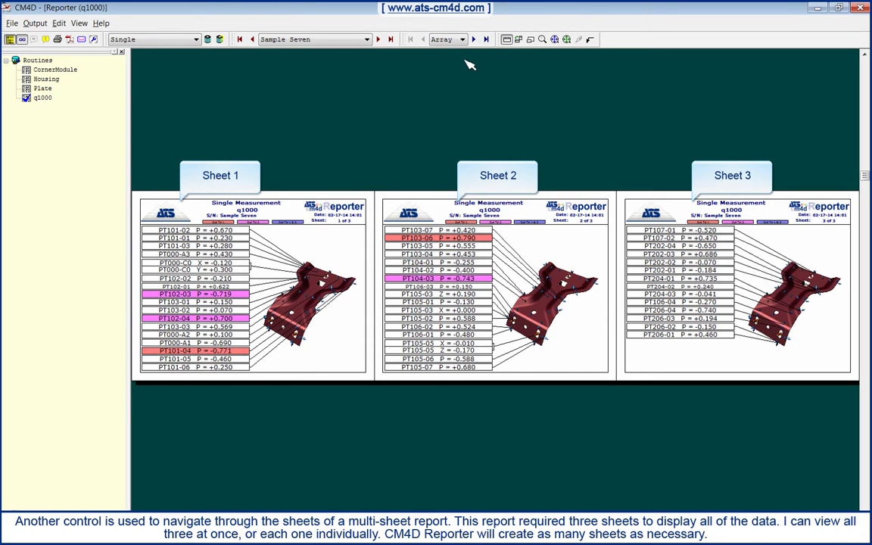
pyautogui.click(473, 40)
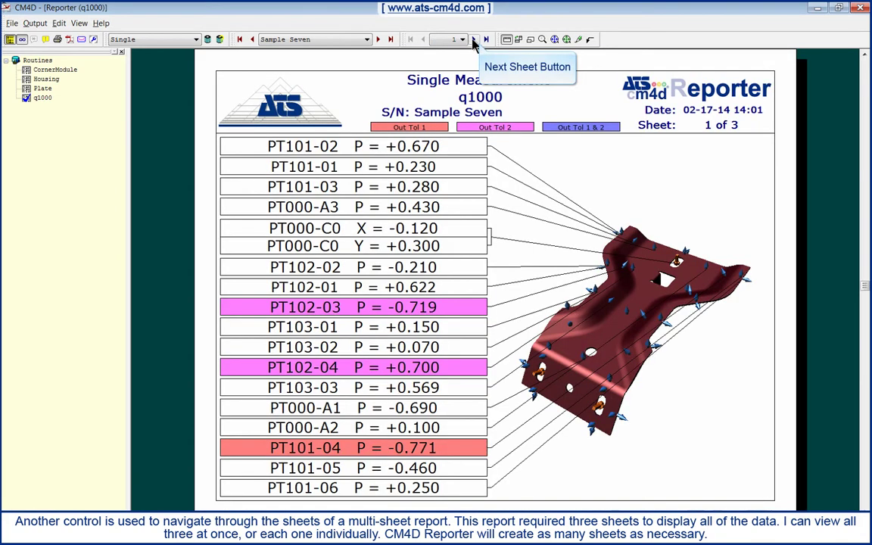
pyautogui.click(473, 41)
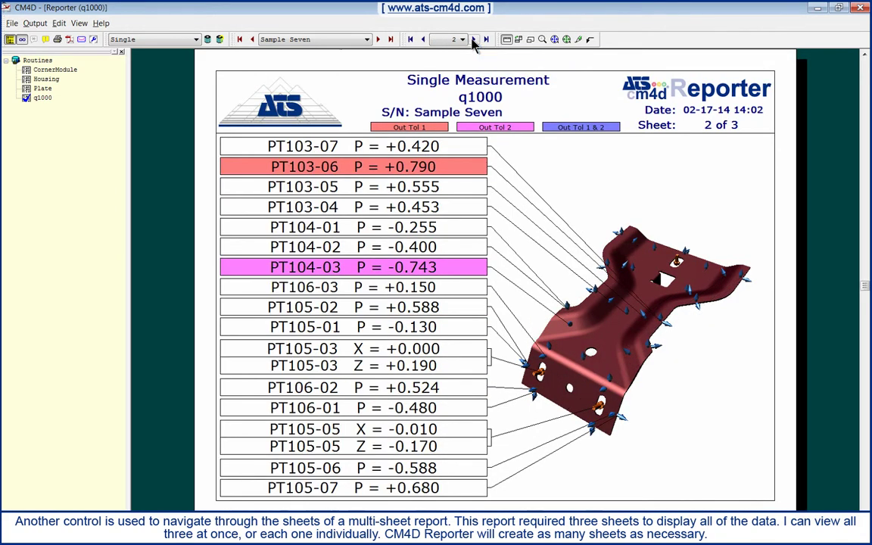
pyautogui.click(473, 41)
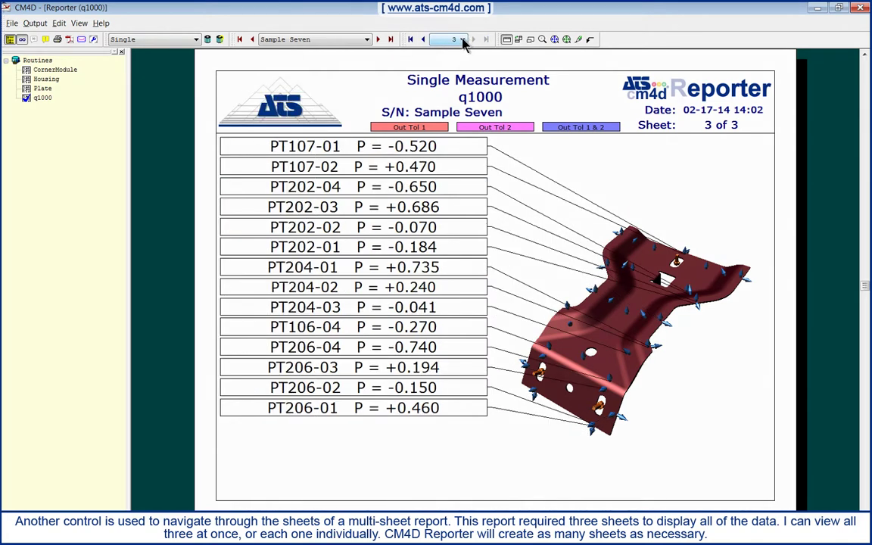
pyautogui.click(409, 40)
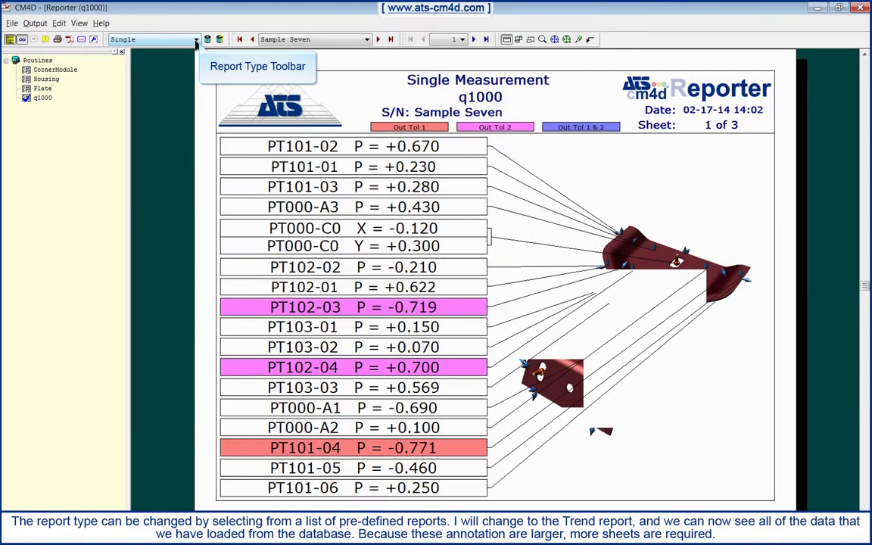
# Switch the report to Trend and show all trend sheets at once.
pyautogui.click(195, 40)
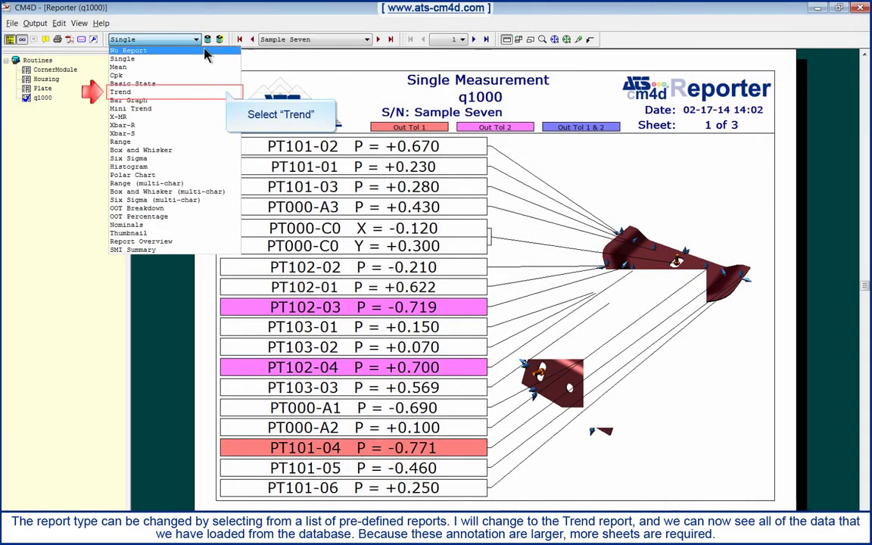
pyautogui.click(157, 92)
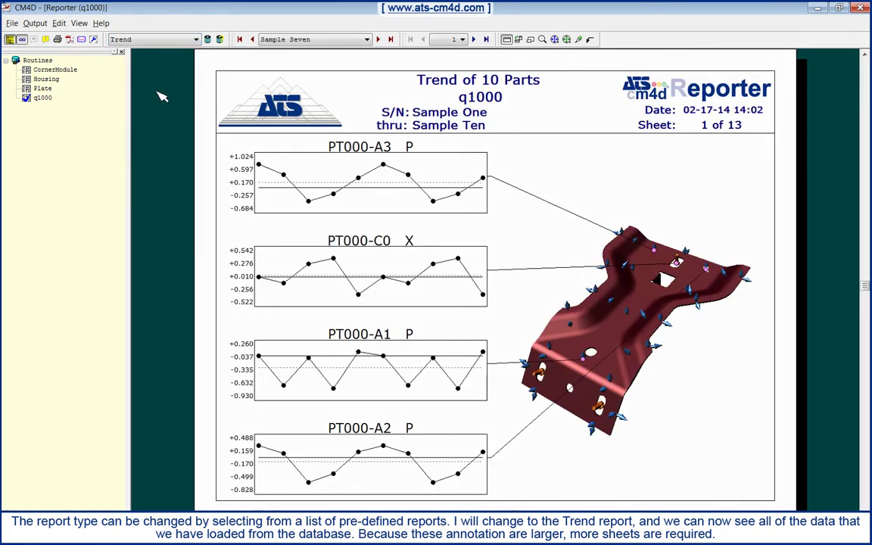
pyautogui.click(461, 39)
pyautogui.click(458, 50)
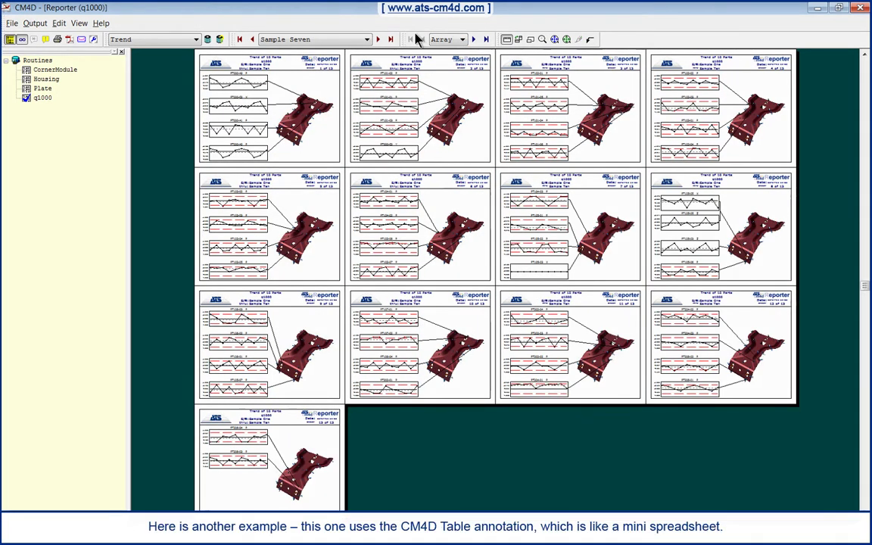
# Try Basic Stats and Box and Whisker, ending on Box and Whisker (multi-char).
pyautogui.click(142, 39)
pyautogui.click(159, 85)
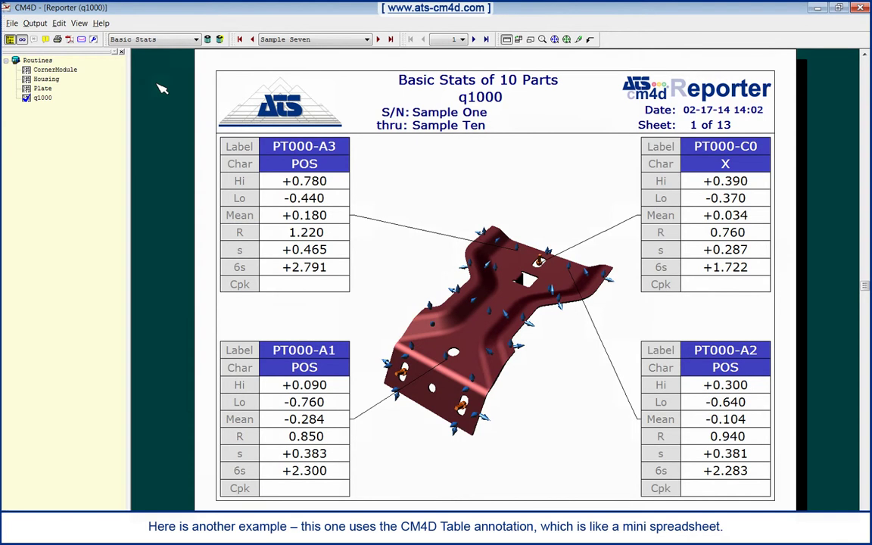
pyautogui.click(145, 42)
pyautogui.click(147, 150)
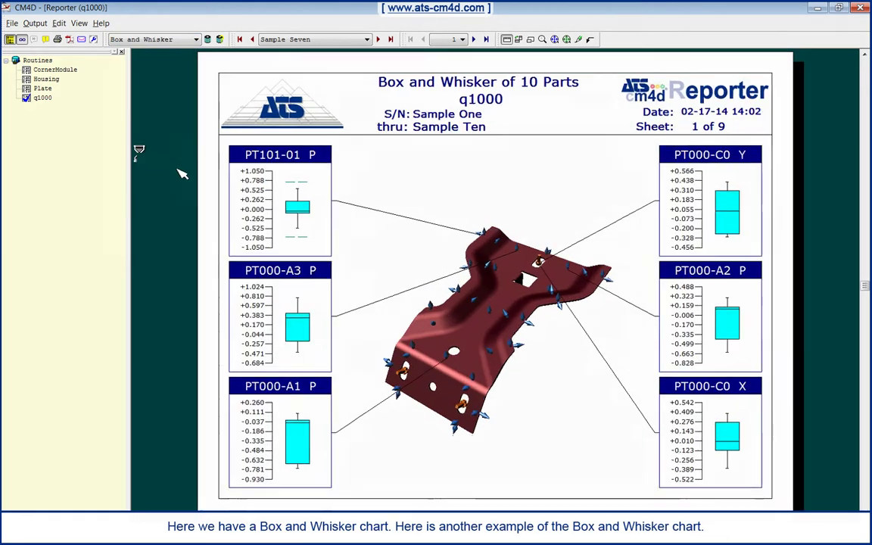
pyautogui.click(175, 43)
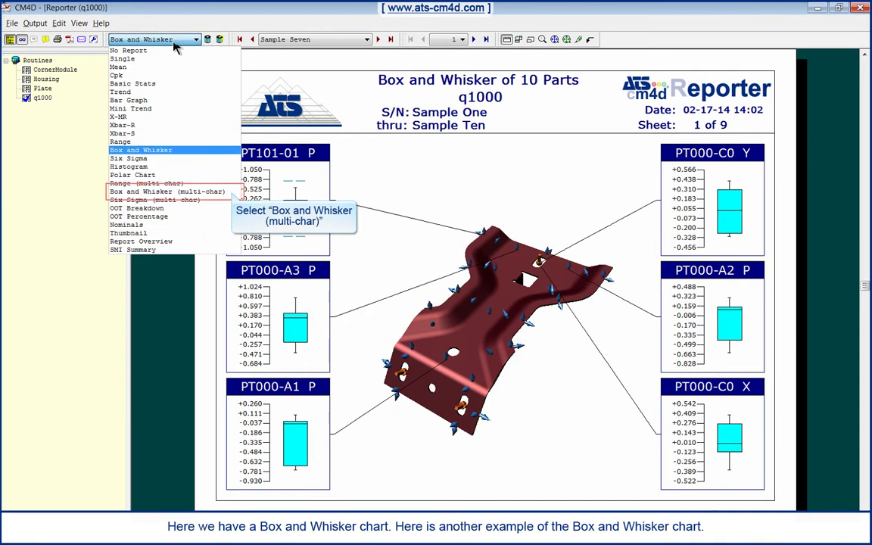
pyautogui.click(174, 195)
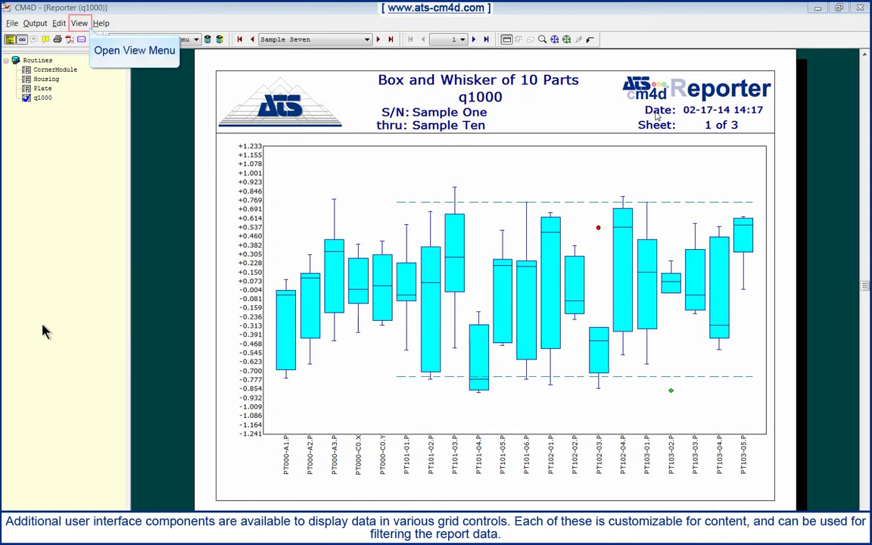
# Display View > DataSet Grid, scroll it, and cancel the Choose Columns dialog unchanged.
pyautogui.click(79, 27)
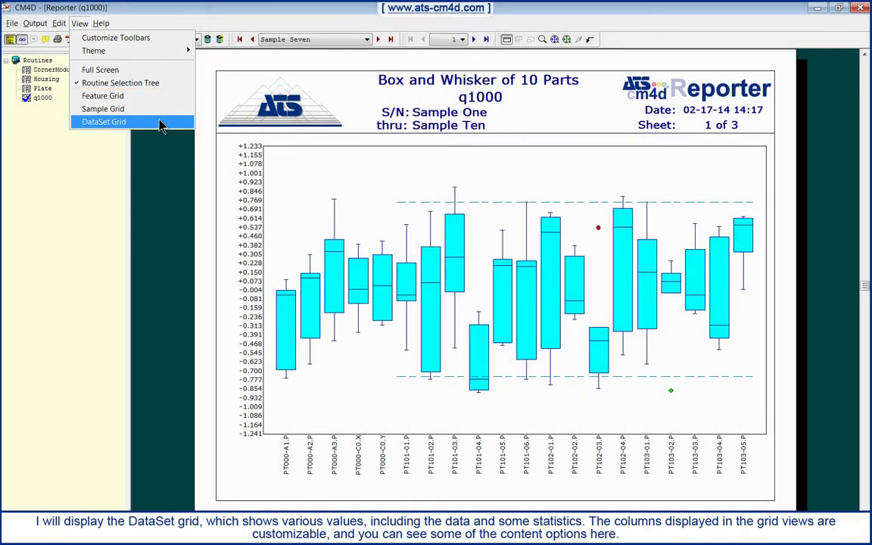
pyautogui.click(166, 124)
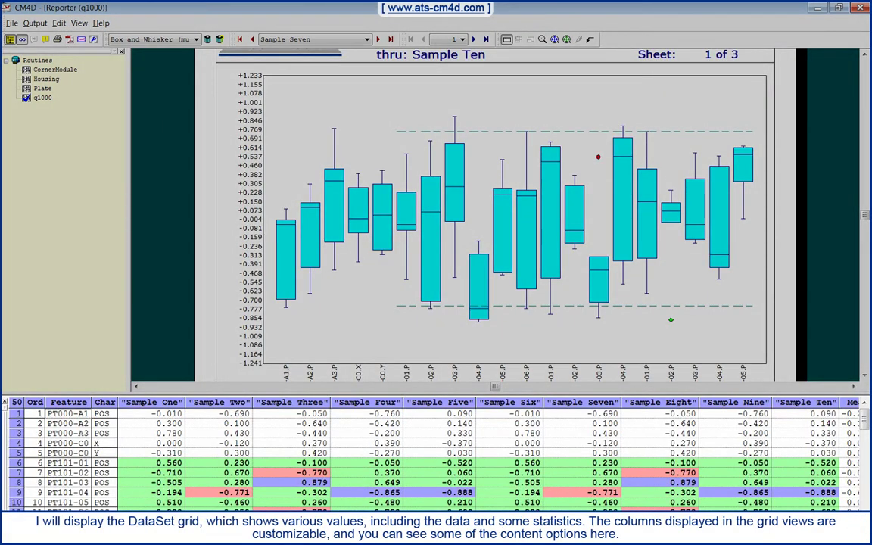
pyautogui.hscroll(3, 435, 454)
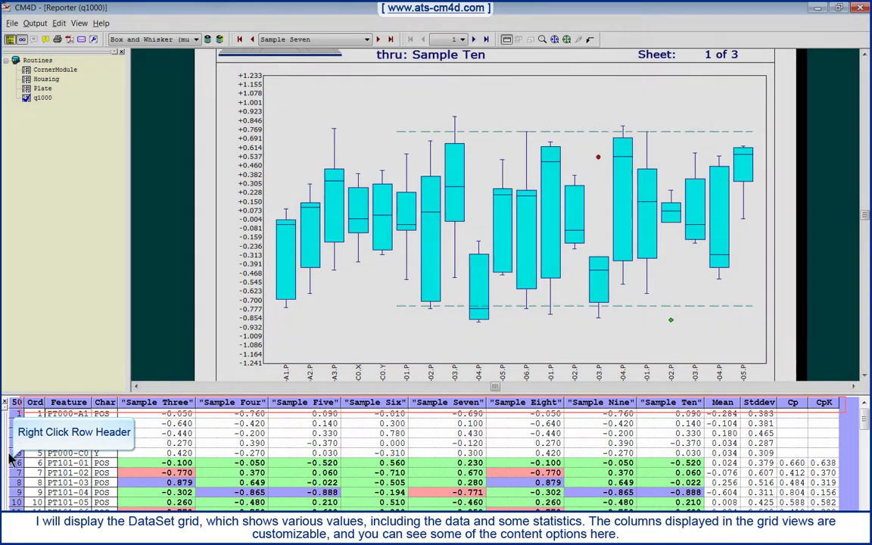
pyautogui.rightClick(11, 457)
pyautogui.click(66, 371)
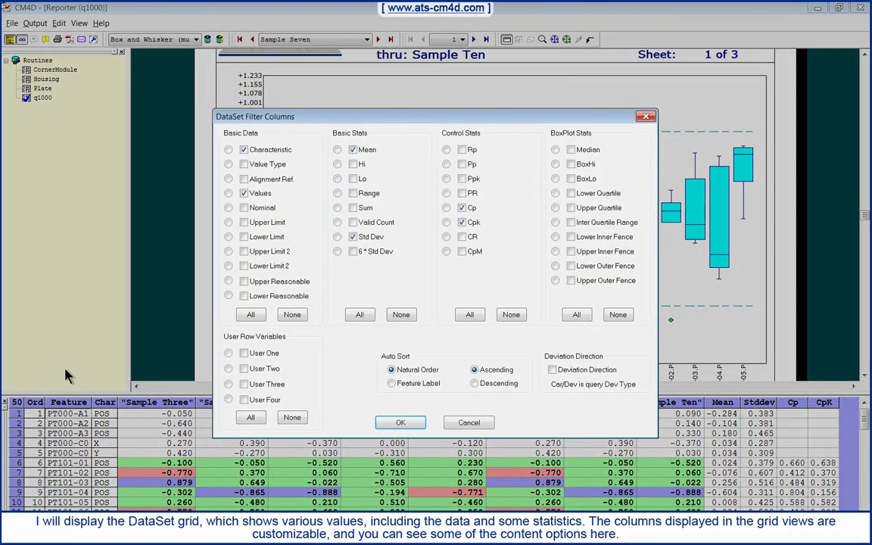
pyautogui.click(477, 426)
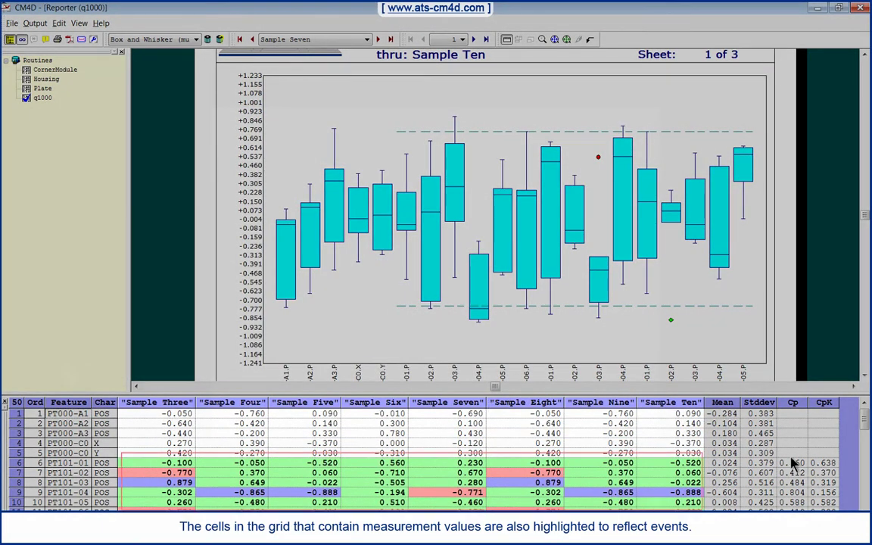
# Switch the report type back to Trend.
pyautogui.moveTo(864, 416); pyautogui.dragTo(864, 490)
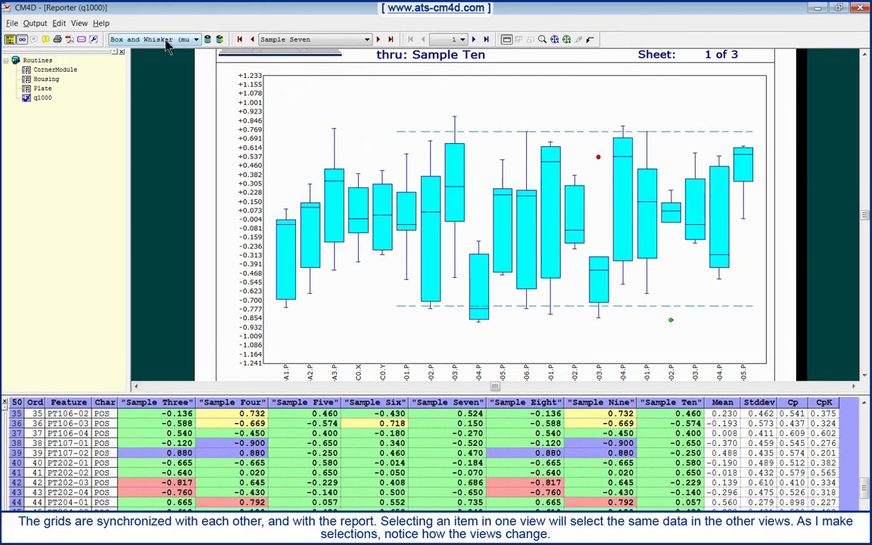
pyautogui.click(149, 39)
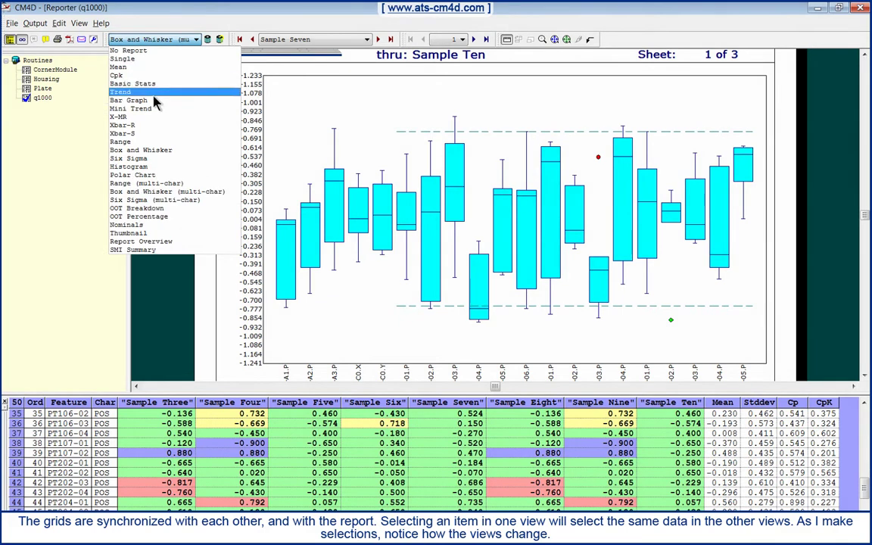
pyautogui.click(153, 94)
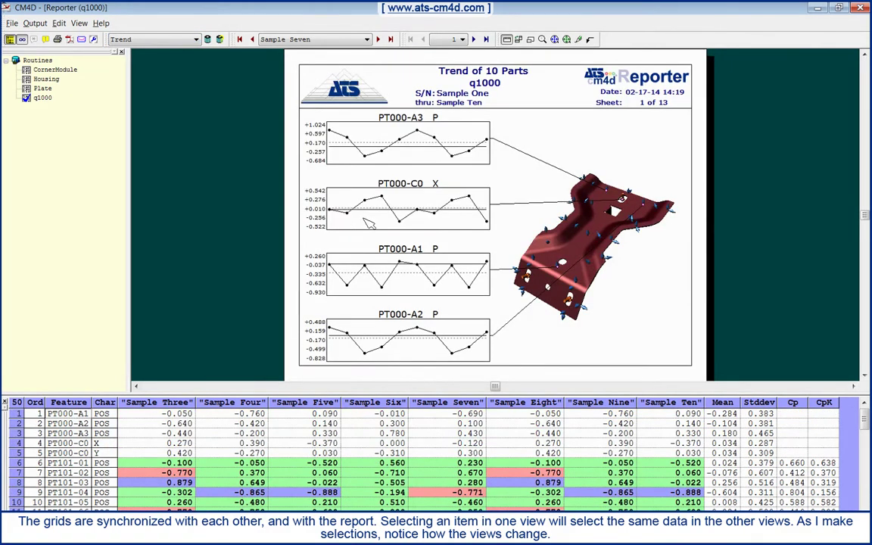
# Select charts and grid rows in sync, ending on the PT104-01 chart on sheet 6.
pyautogui.click(369, 222)
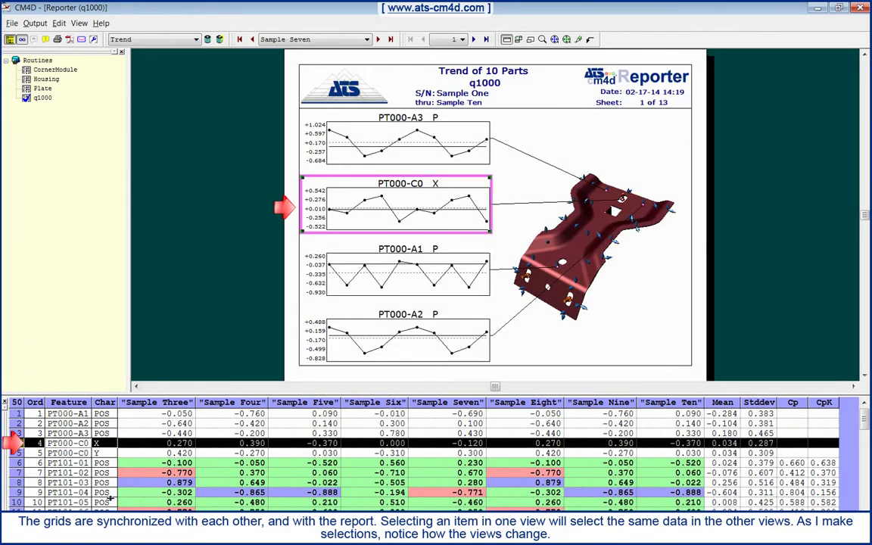
pyautogui.click(37, 502)
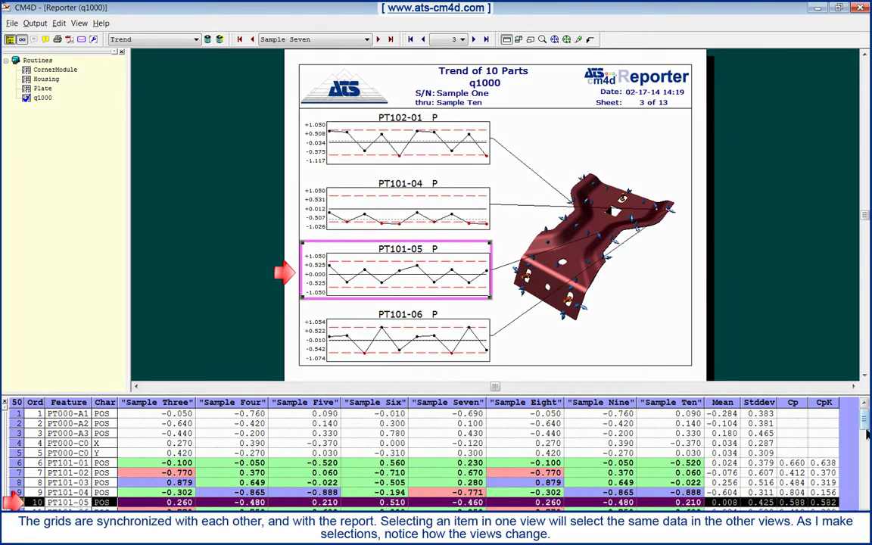
pyautogui.scroll(-6, 92, 449)
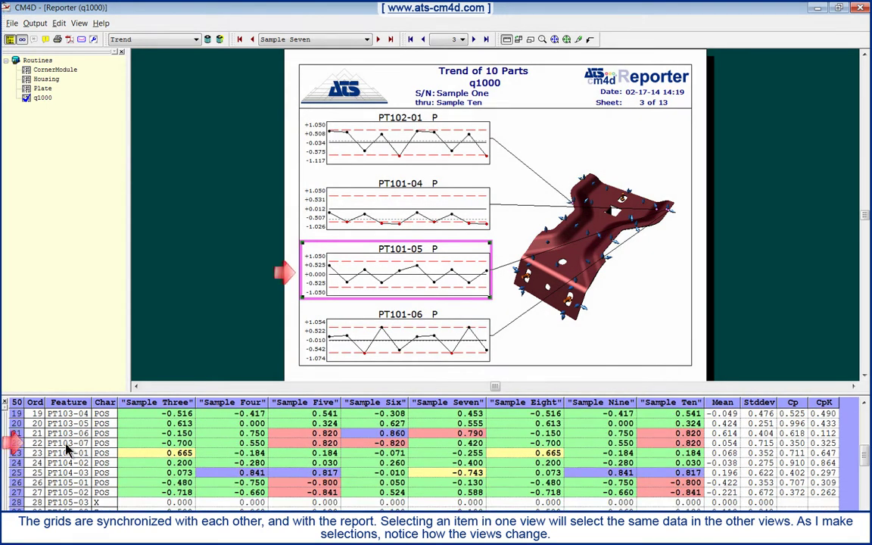
pyautogui.click(91, 445)
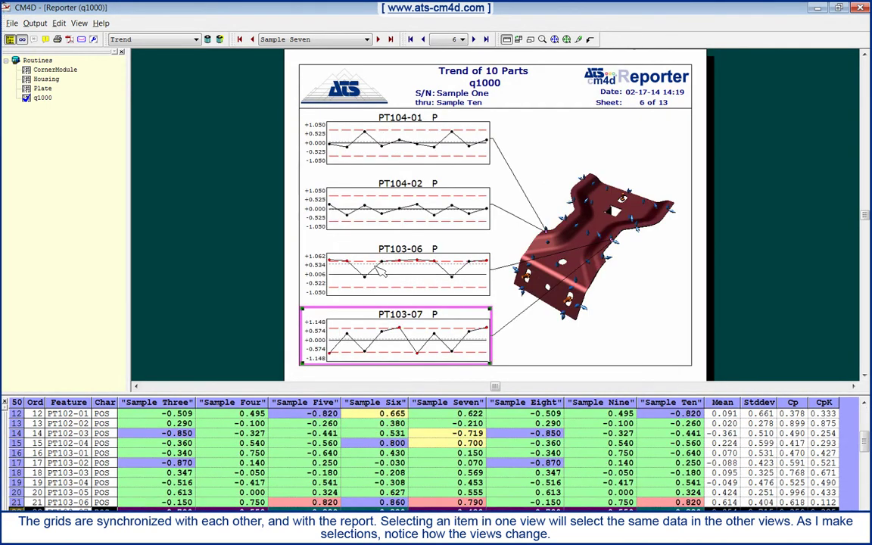
pyautogui.click(359, 289)
pyautogui.click(399, 217)
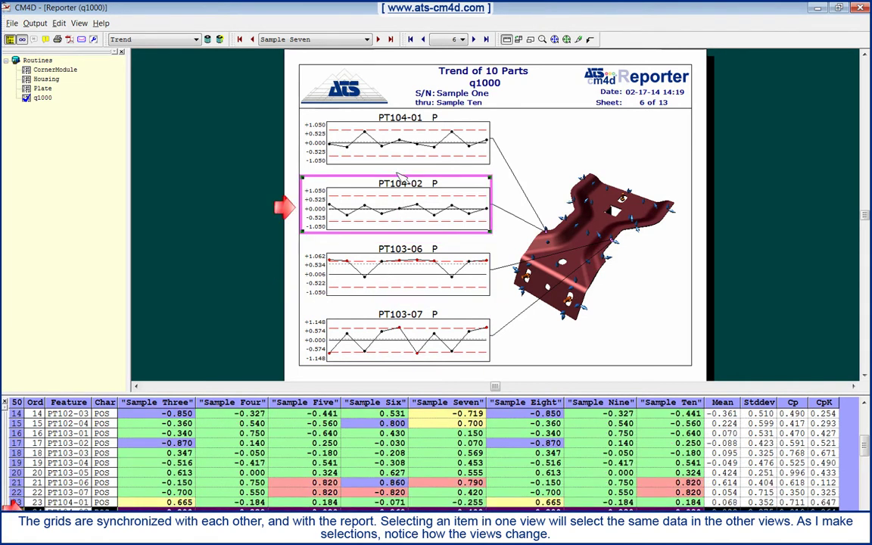
pyautogui.click(368, 144)
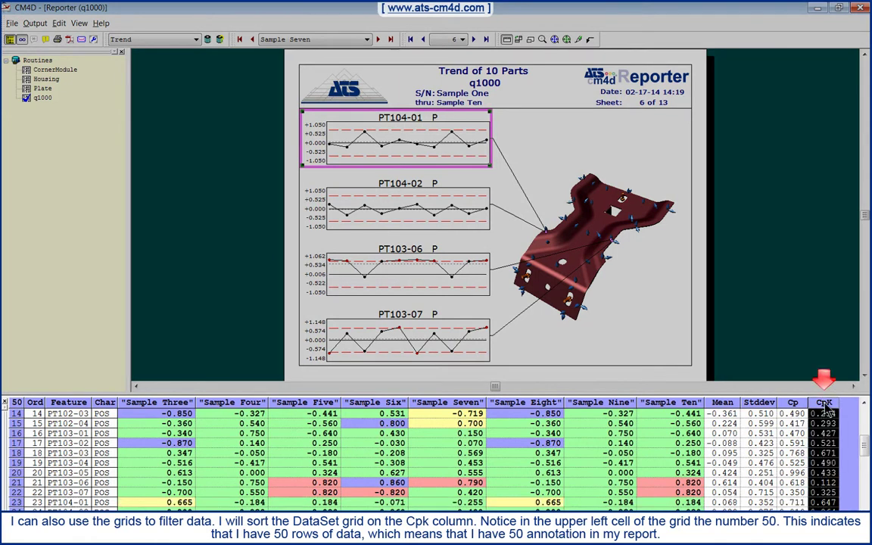
# Sort the grid by CpK and keep only the rows with CpK below 0.5.
pyautogui.click(823, 403)
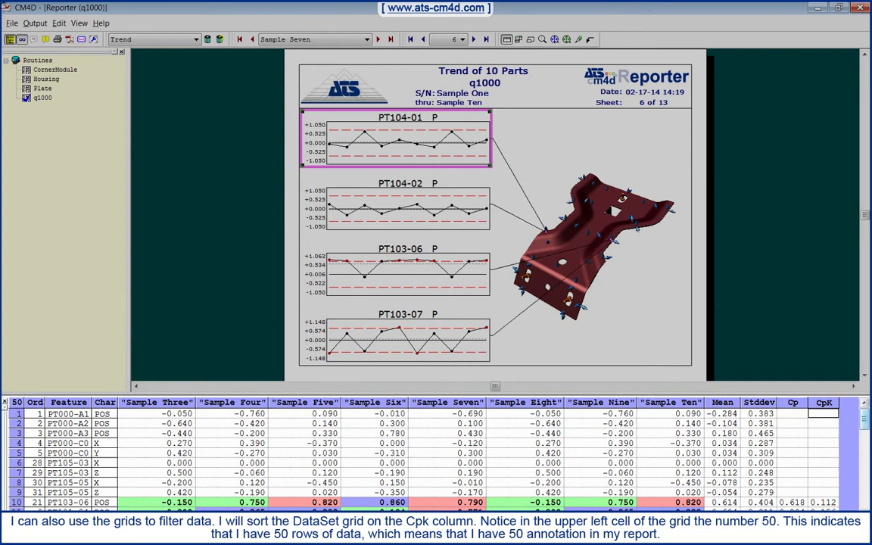
pyautogui.scroll(-2, 480, 465)
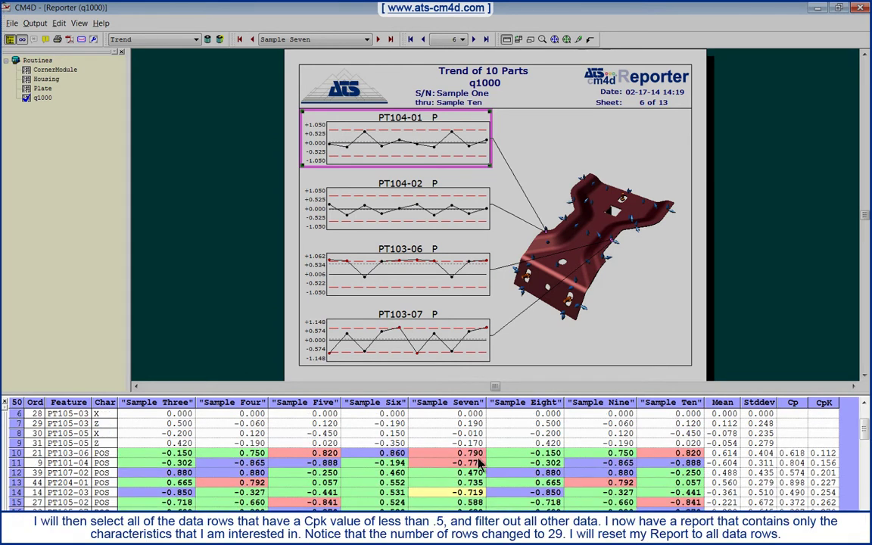
pyautogui.moveTo(15, 453)
pyautogui.mouseDown()
pyautogui.moveTo(15, 506)
pyautogui.moveTo(15, 462)
pyautogui.mouseUp()
pyautogui.rightClick(17, 440)
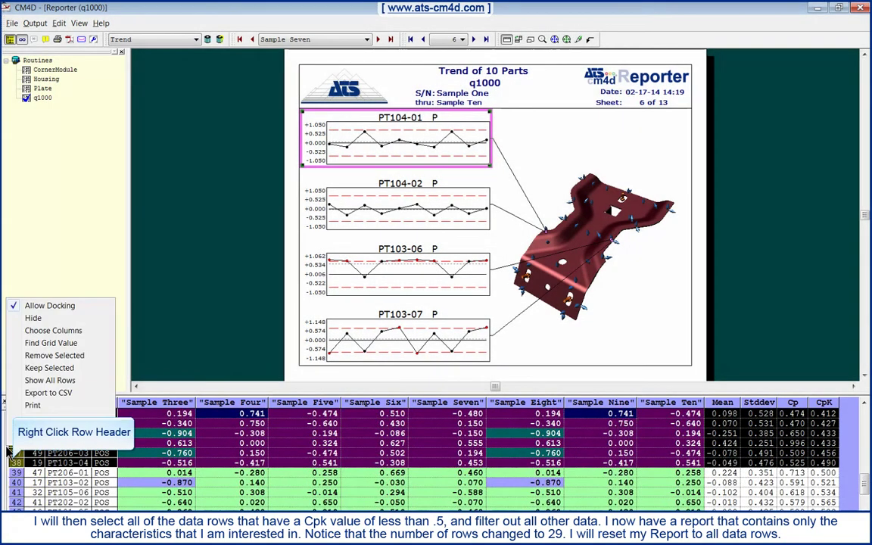
pyautogui.click(50, 369)
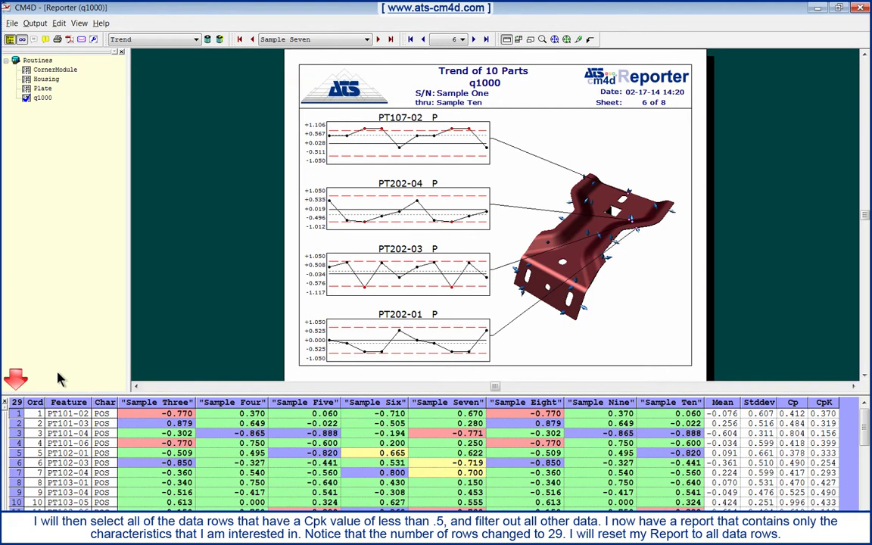
# Restore all 50 data rows with Show All Rows and open the Sift Rules dialog.
pyautogui.rightClick(17, 433)
pyautogui.click(52, 408)
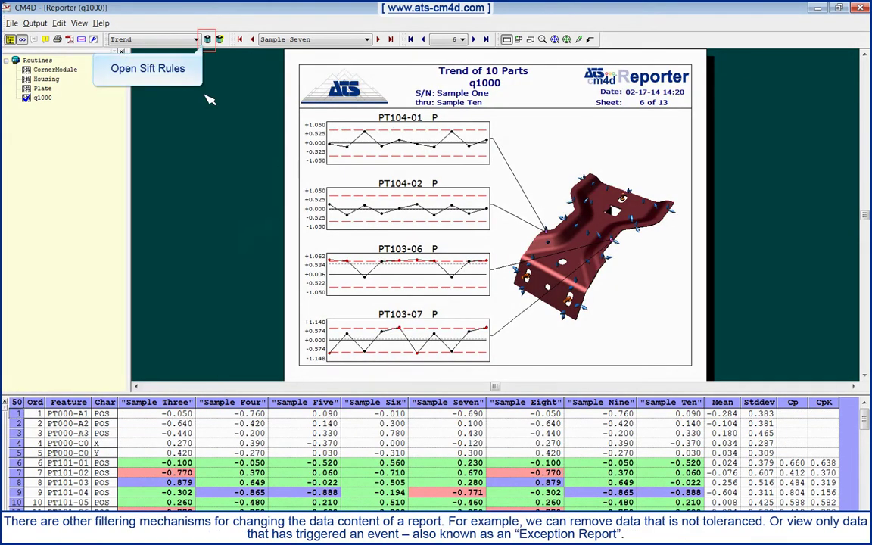
pyautogui.click(207, 38)
pyautogui.moveTo(573, 362); pyautogui.dragTo(573, 170)
# Require Surface, Hole and Slot features to be toleranced and apply the sift rules.
pyautogui.click(317, 243)
pyautogui.click(316, 364)
pyautogui.scroll(-6, 523, 152)
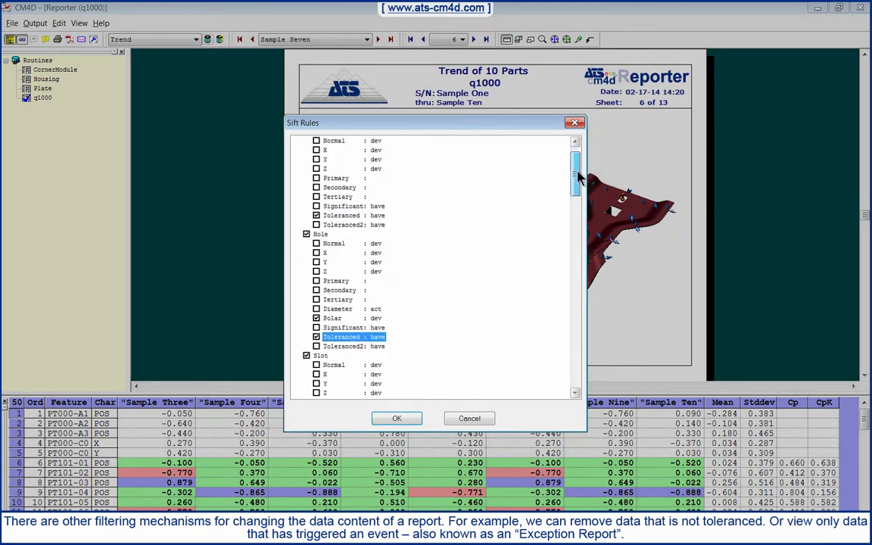
pyautogui.click(317, 336)
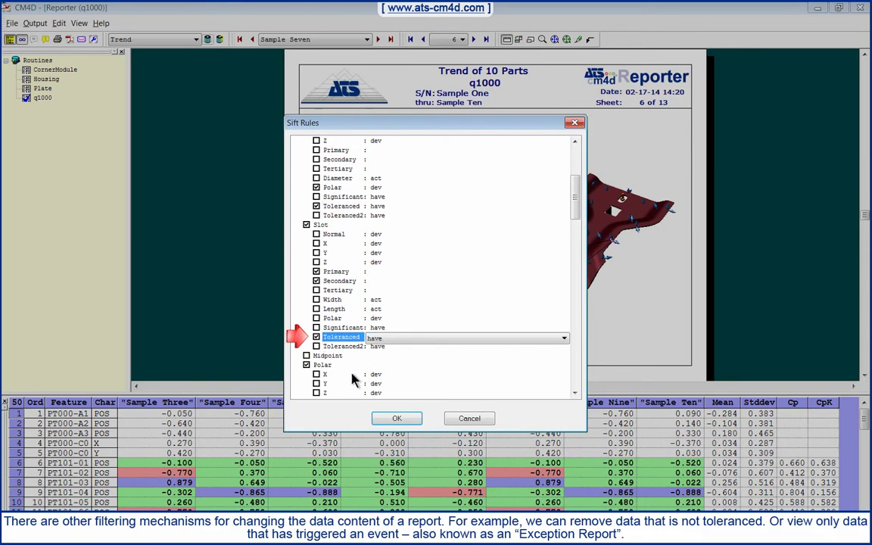
pyautogui.click(397, 418)
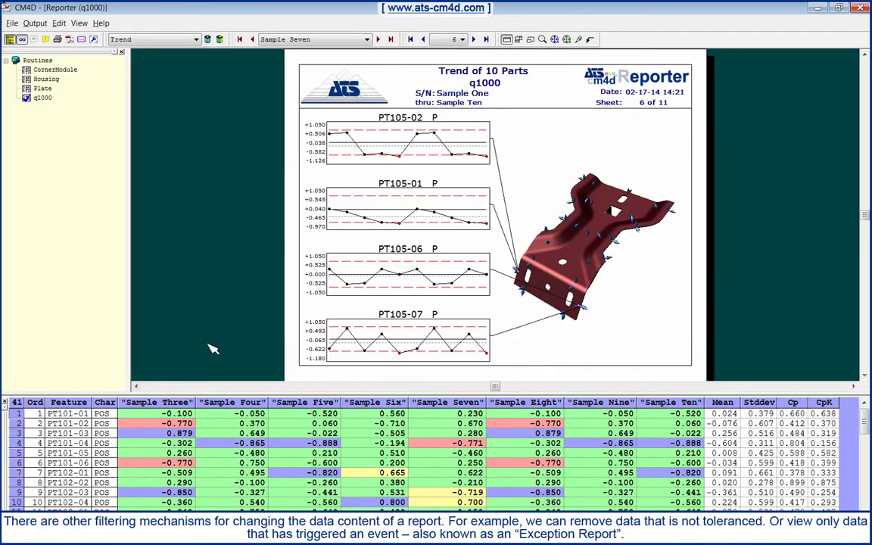
# Apply the Show ONLY Rows Triggered by Event 1 rule, then reopen Sift Rules and untick it.
pyautogui.click(208, 38)
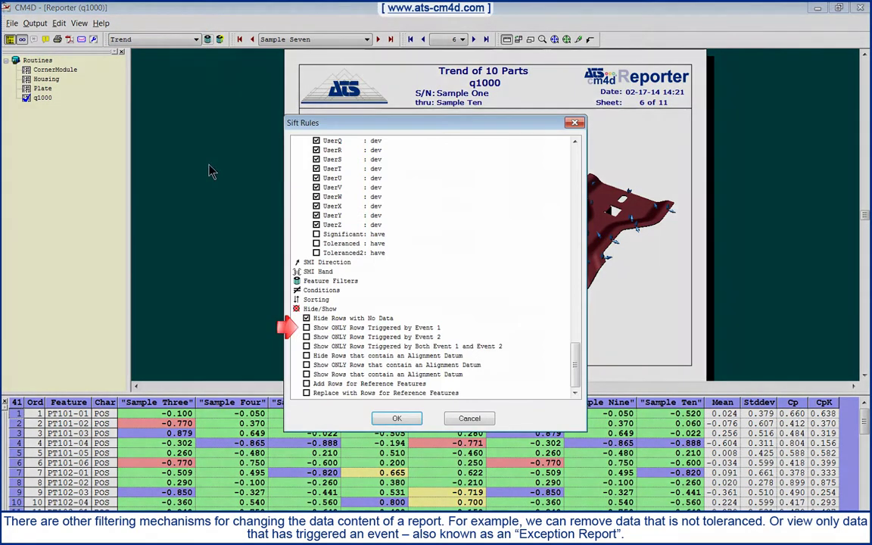
pyautogui.click(307, 327)
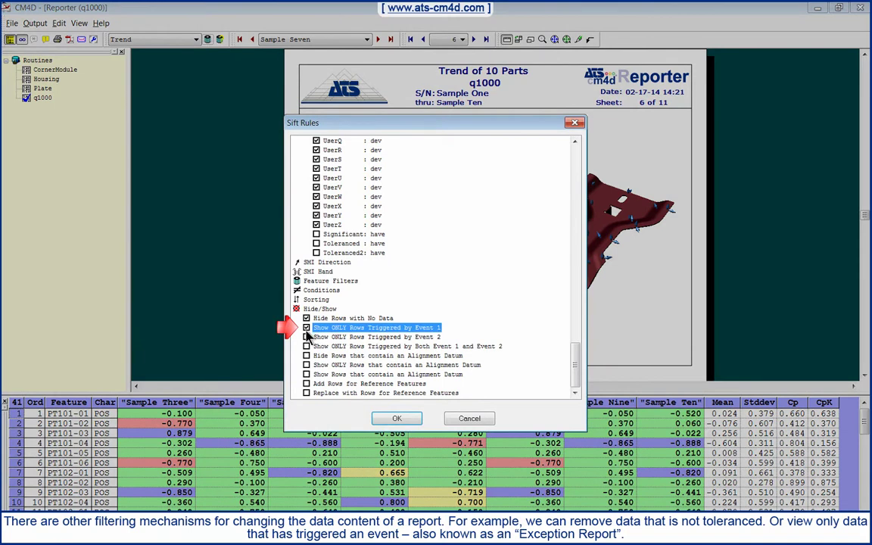
pyautogui.click(397, 417)
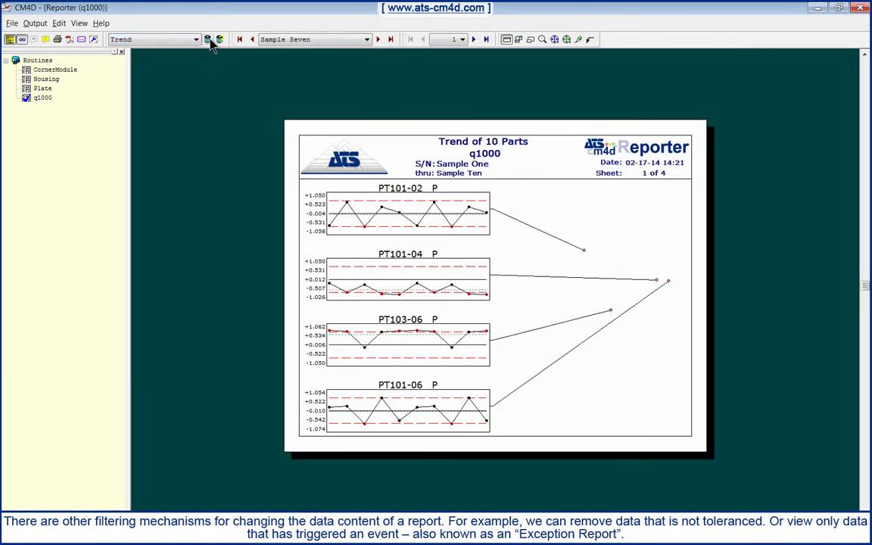
pyautogui.click(208, 39)
pyautogui.click(307, 326)
# Apply sift rules without the Event 1 filter (11 sheets) and rotate the 3D part top-down.
pyautogui.click(397, 418)
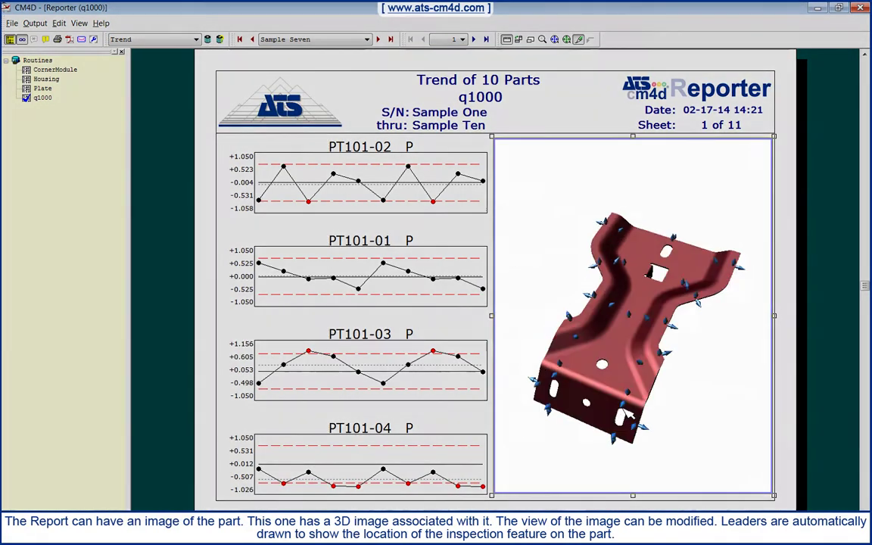
pyautogui.moveTo(582, 326); pyautogui.dragTo(648, 341)
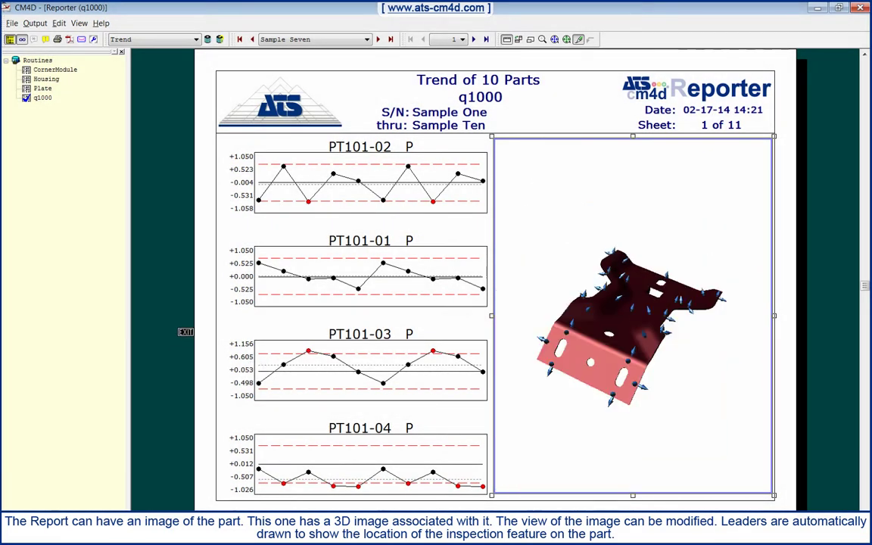
pyautogui.click(186, 331)
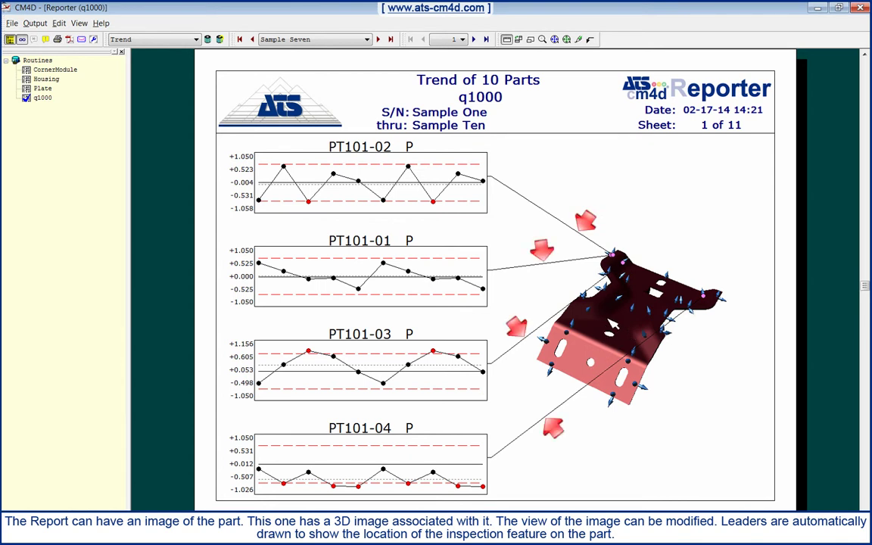
pyautogui.click(720, 338)
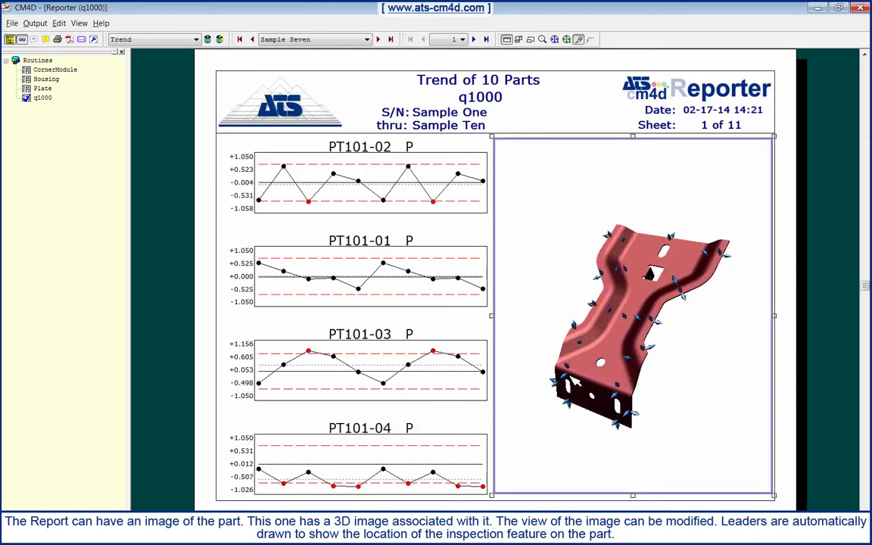
pyautogui.click(175, 296)
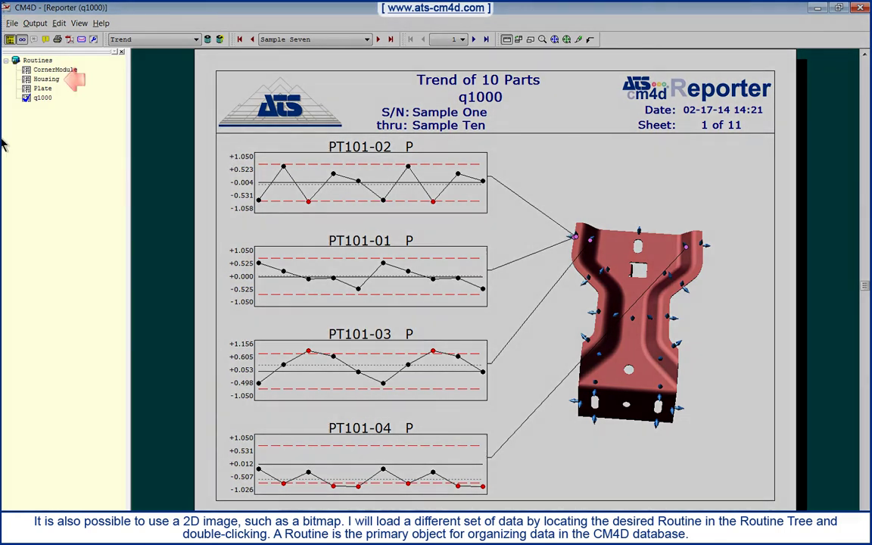
# Load the Housing routine and switch the report type to Single.
pyautogui.click(46, 81)
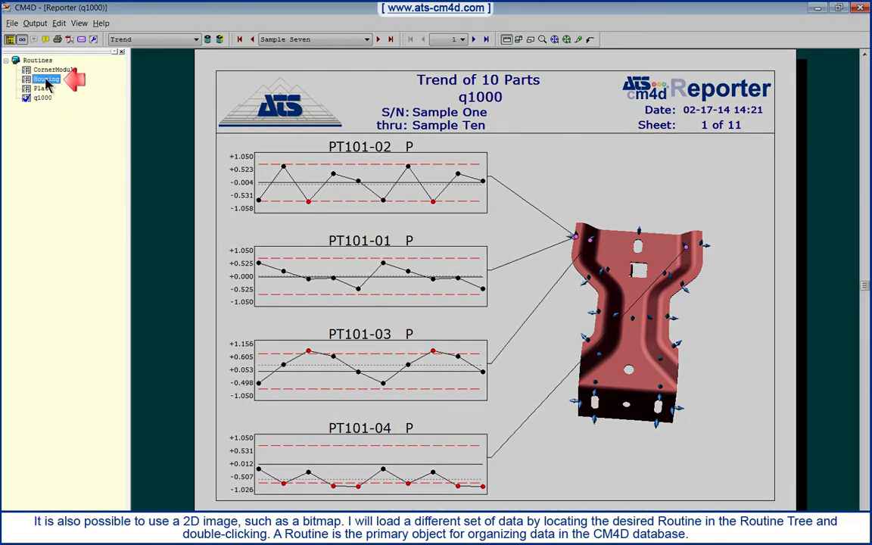
pyautogui.doubleClick(46, 80)
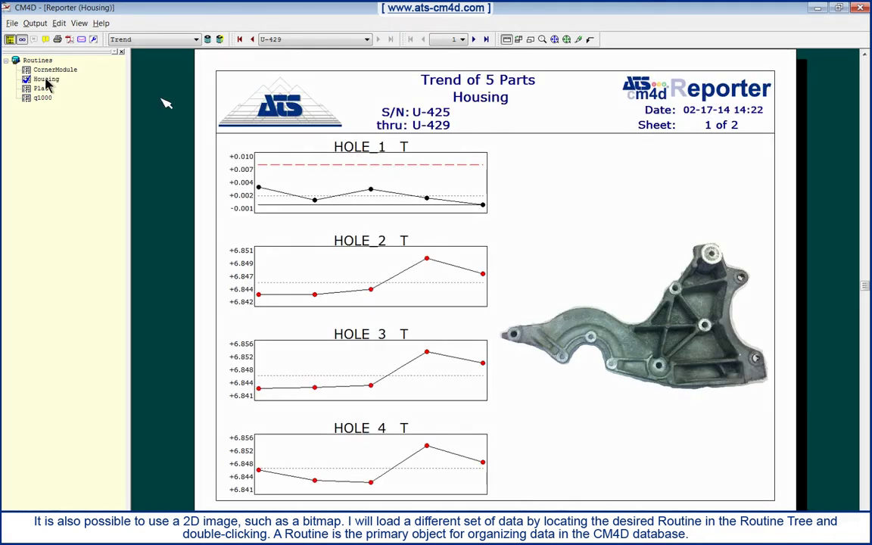
pyautogui.click(145, 40)
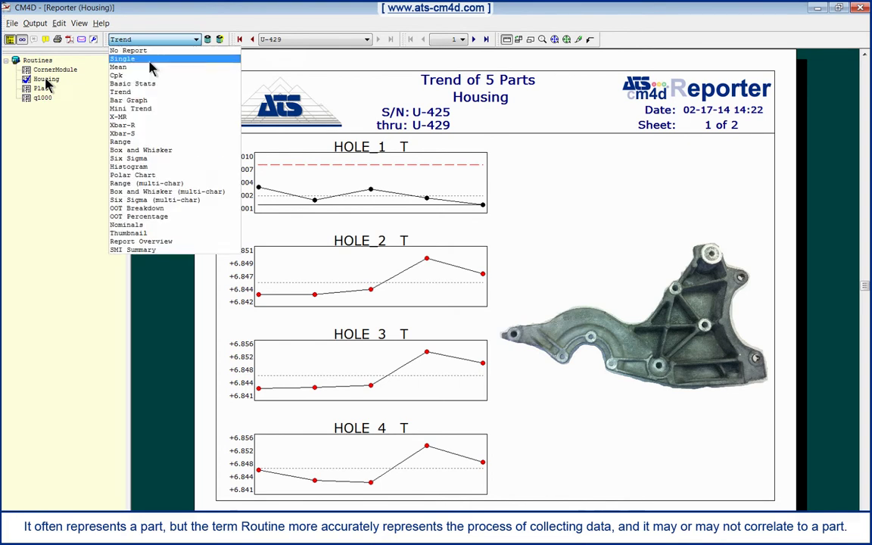
pyautogui.click(149, 57)
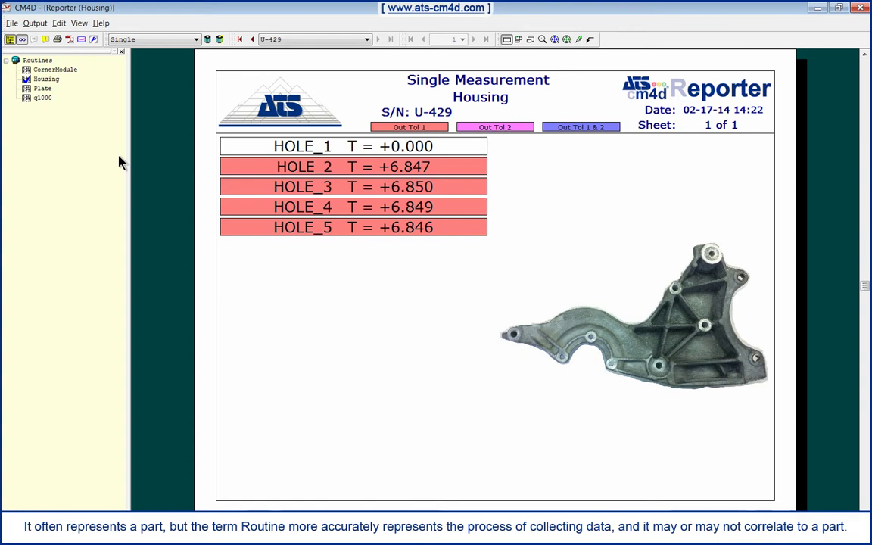
# With Edit Leader, drag leaders from the HOLE values to their holes on the bracket.
pyautogui.click(591, 39)
pyautogui.moveTo(487, 145)
pyautogui.mouseDown()
pyautogui.moveTo(569, 224)
pyautogui.moveTo(533, 311)
pyautogui.moveTo(513, 333)
pyautogui.mouseUp()
pyautogui.moveTo(486, 168)
pyautogui.mouseDown()
pyautogui.moveTo(477, 165)
pyautogui.moveTo(659, 365)
pyautogui.mouseUp()
pyautogui.moveTo(466, 183)
pyautogui.mouseDown()
pyautogui.moveTo(609, 218)
pyautogui.moveTo(674, 286)
pyautogui.mouseUp()
pyautogui.moveTo(467, 205)
pyautogui.mouseDown()
pyautogui.moveTo(522, 246)
pyautogui.moveTo(628, 227)
pyautogui.moveTo(710, 252)
pyautogui.mouseUp()
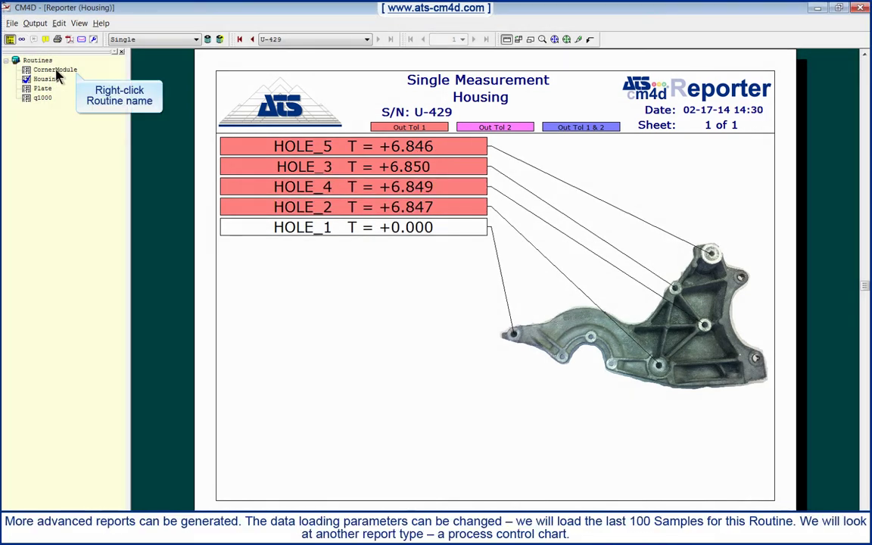
# Set CornerModule's Query Control to Last 100, load them, and choose the Xbar-R report type.
pyautogui.rightClick(55, 70)
pyautogui.click(112, 131)
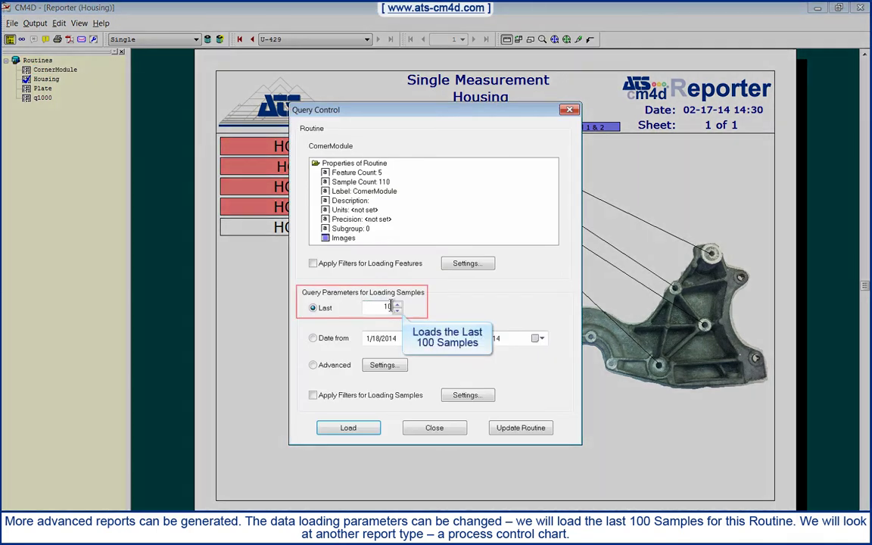
pyautogui.write('100')
pyautogui.click(364, 431)
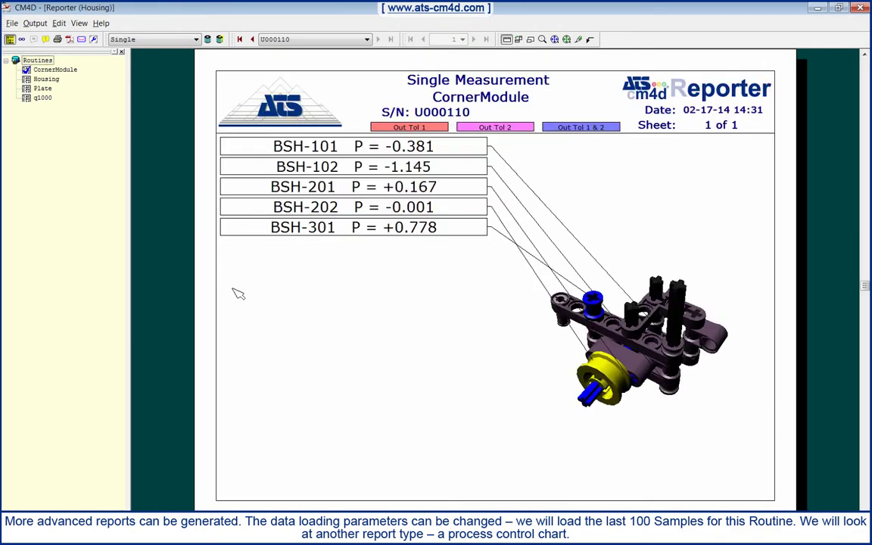
pyautogui.click(164, 39)
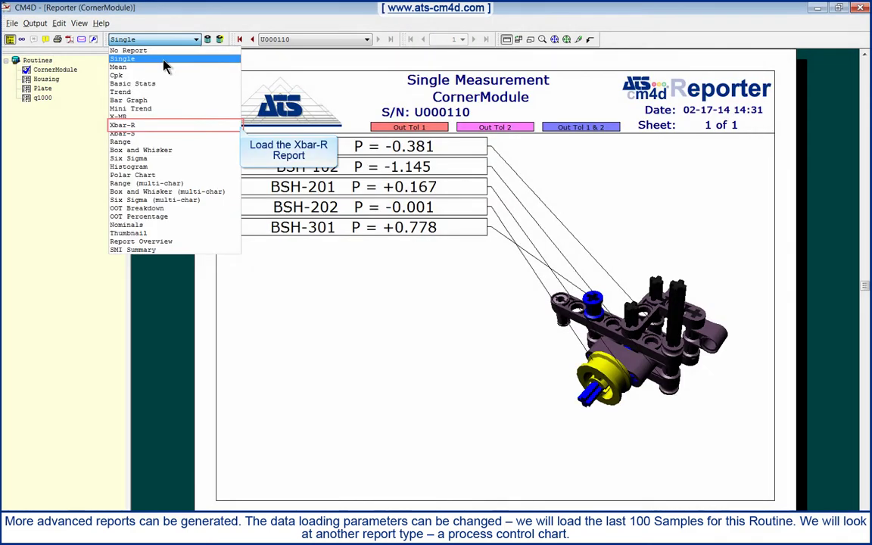
pyautogui.click(162, 126)
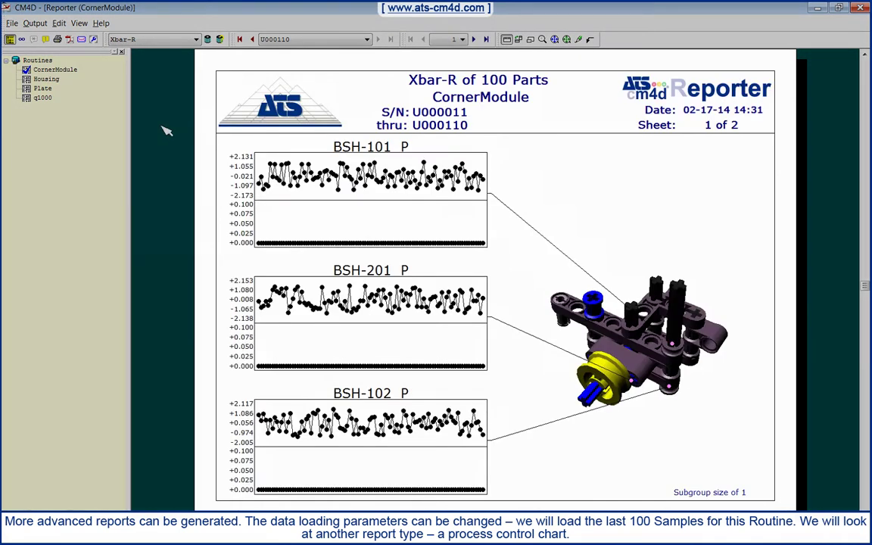
# Set the CornerModule routine's subgroup size to 5 and update the routine.
pyautogui.rightClick(54, 70)
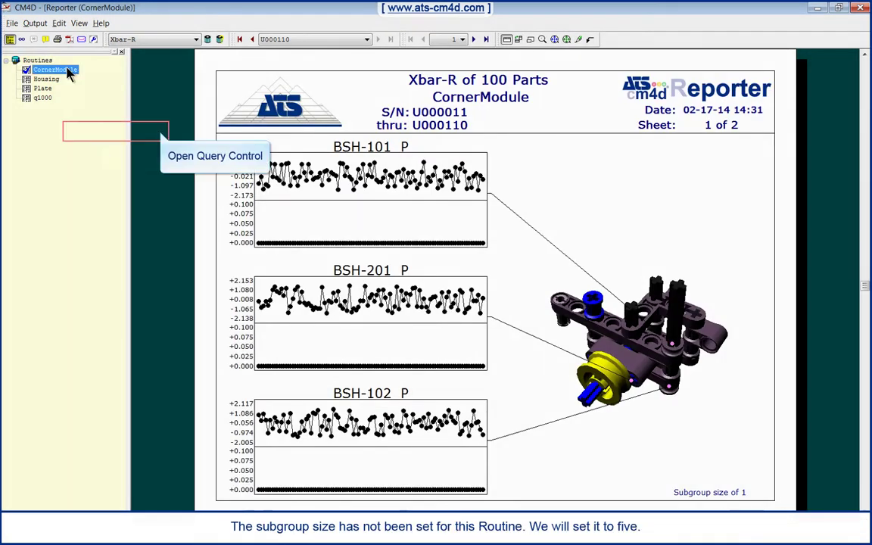
pyautogui.click(122, 133)
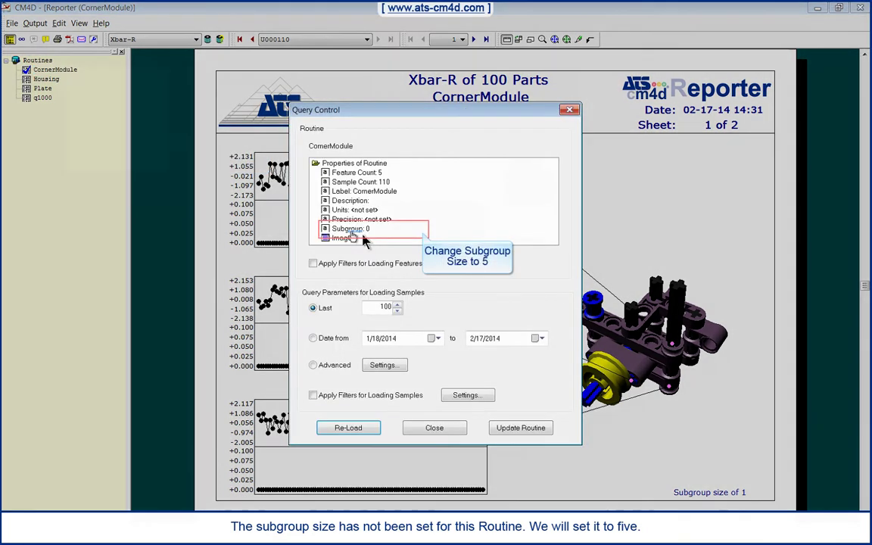
pyautogui.click(348, 228)
pyautogui.write('5')
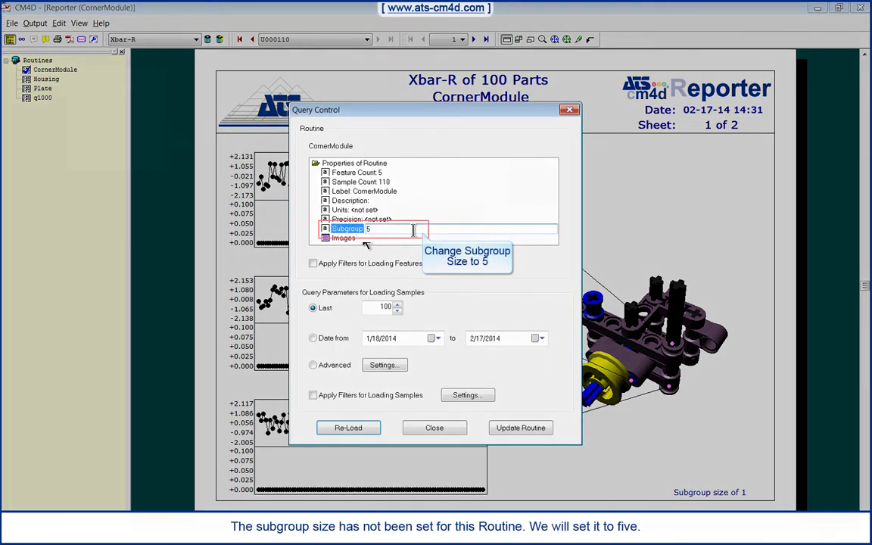
pyautogui.click(511, 428)
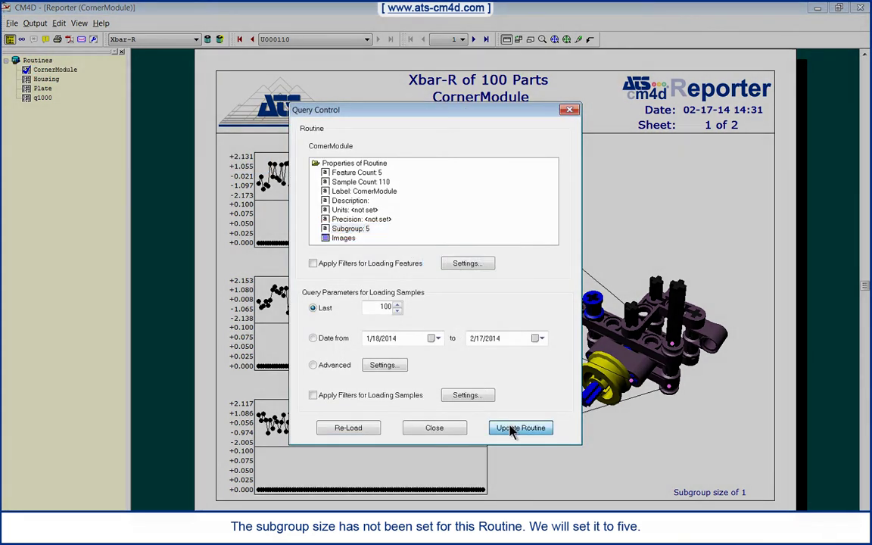
# Reload the report and add calculated control limits to the Xbar-R charts.
pyautogui.click(348, 428)
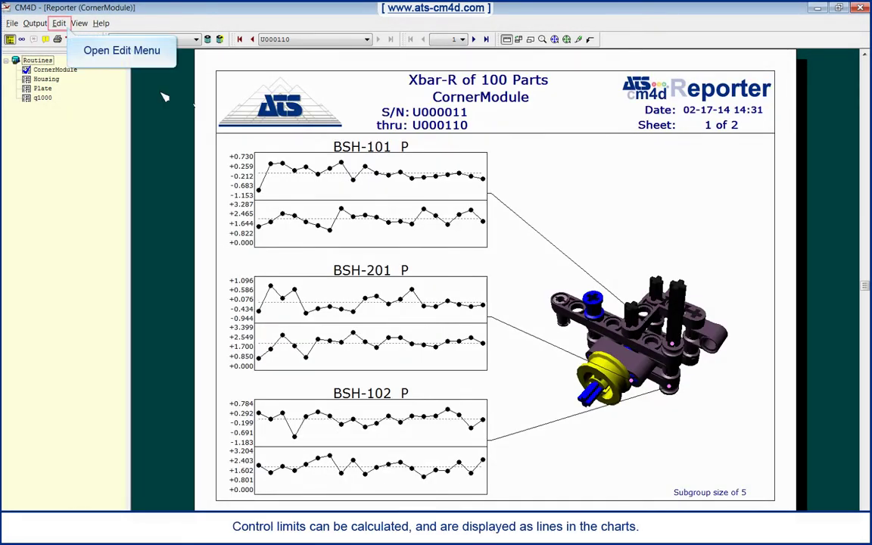
pyautogui.click(59, 23)
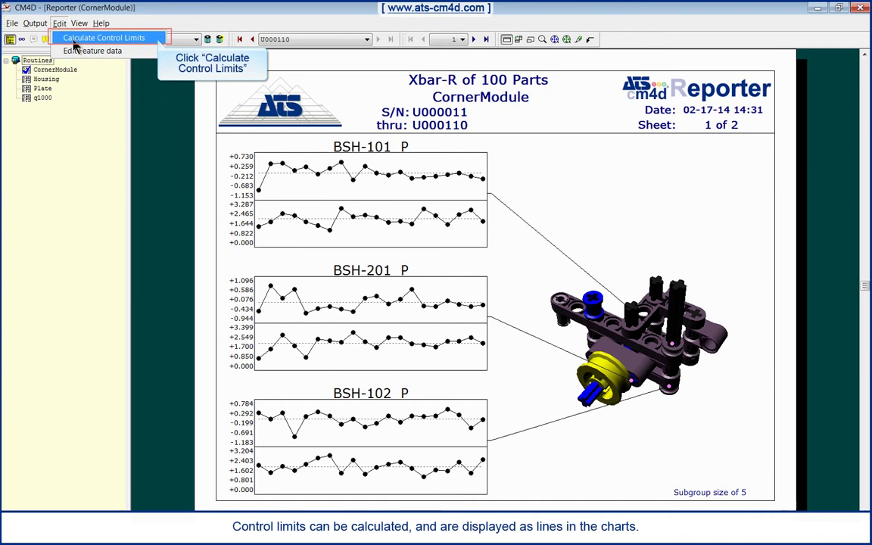
pyautogui.click(98, 38)
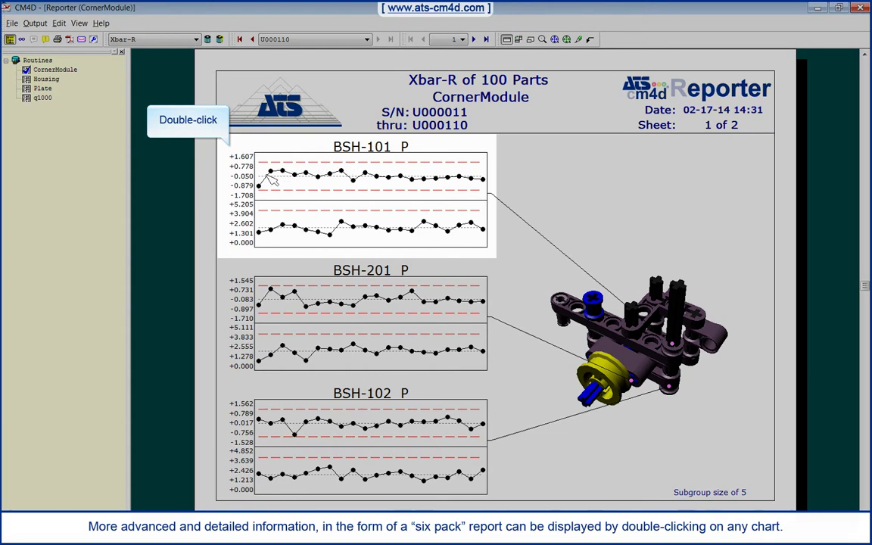
# Open the BSH-101 six-pack report and zoom into the Individual and Moving Range charts.
pyautogui.doubleClick(359, 181)
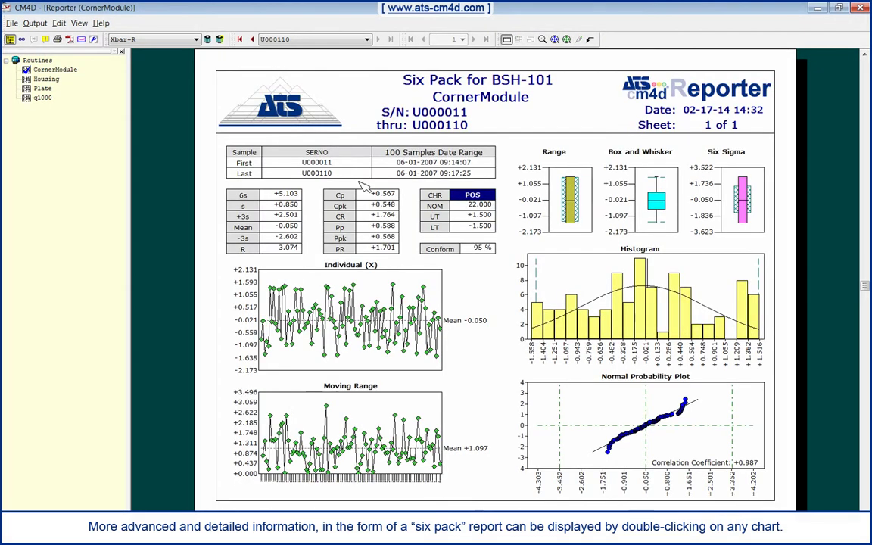
pyautogui.click(541, 39)
pyautogui.moveTo(216, 257); pyautogui.dragTo(532, 489)
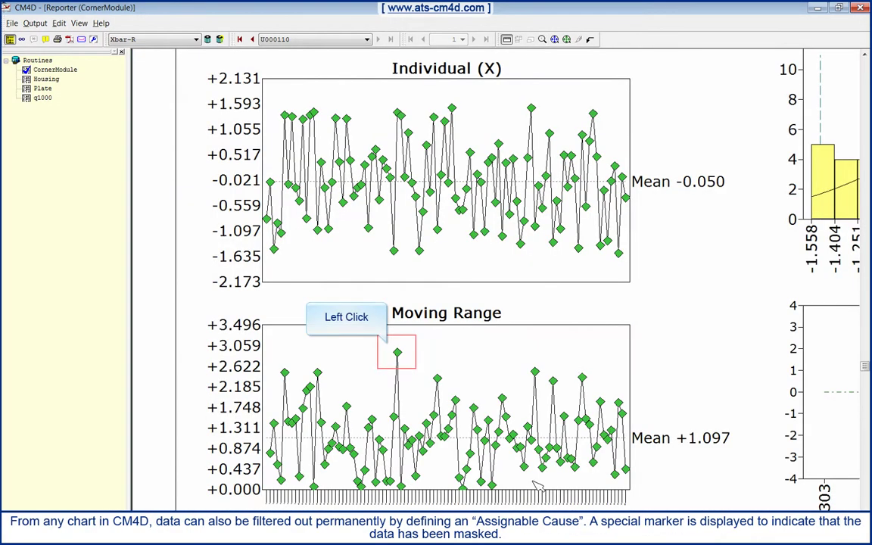
# Assign Measurement error to the tall Moving Range point, mask it, and apply.
pyautogui.rightClick(397, 352)
pyautogui.click(420, 361)
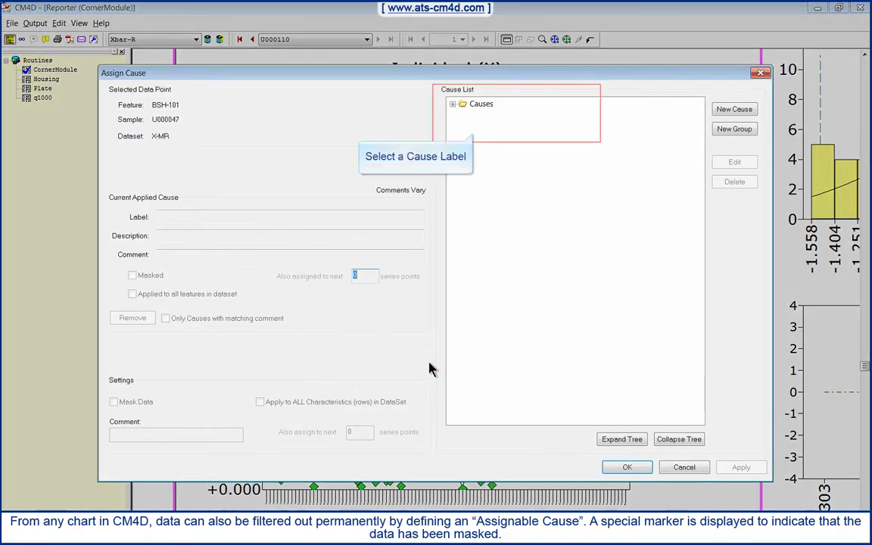
pyautogui.click(454, 104)
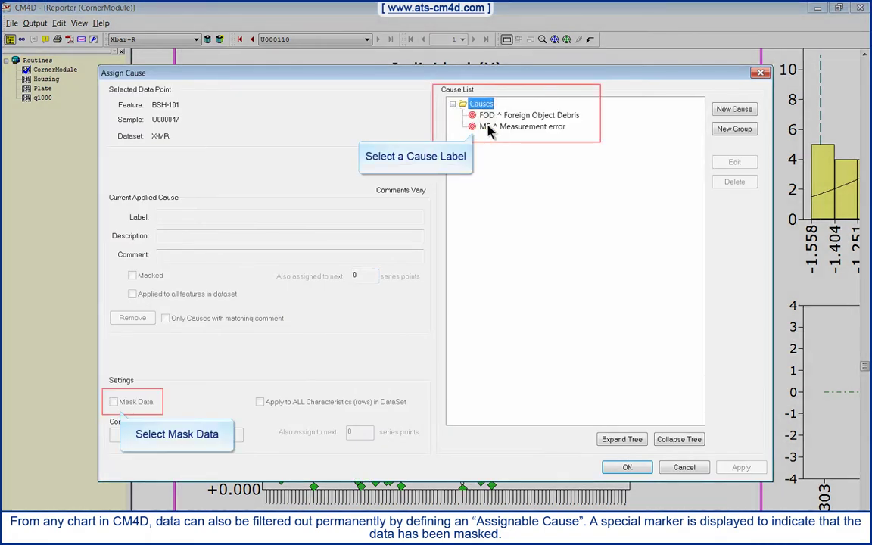
pyautogui.click(476, 128)
pyautogui.click(113, 402)
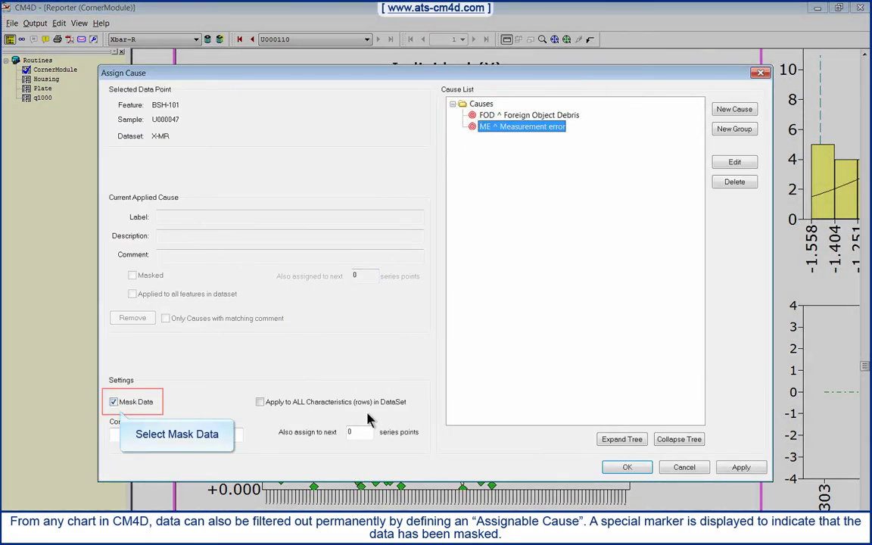
pyautogui.click(627, 468)
pyautogui.press('Return')
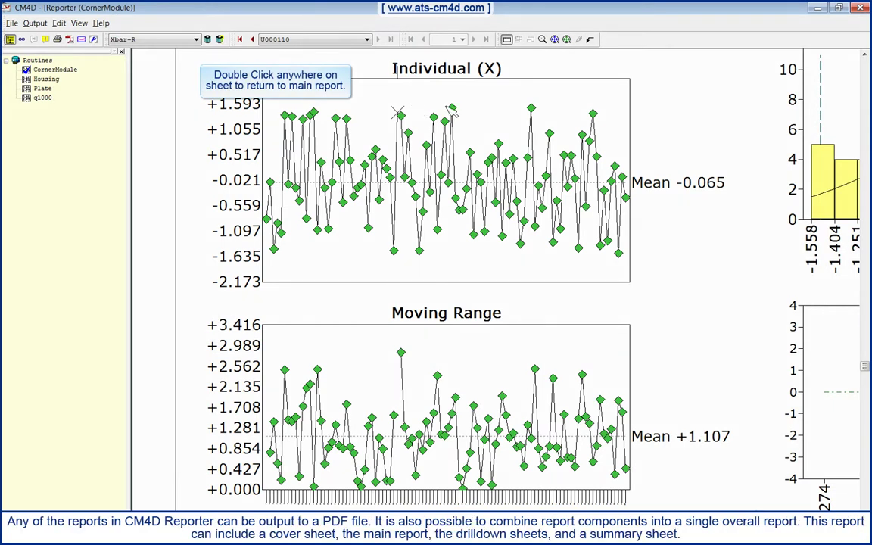
# Export the main CornerModule Xbar-R report to a PDF attached to a new email.
pyautogui.doubleClick(405, 99)
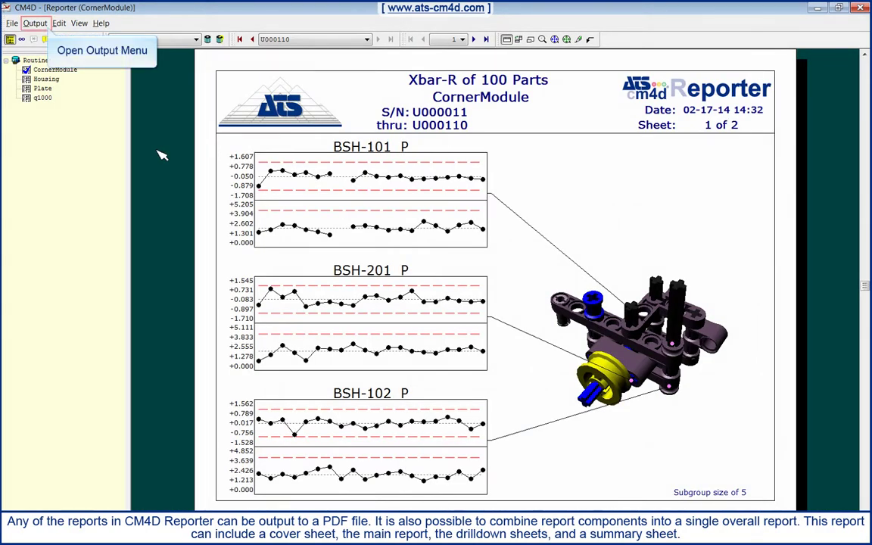
pyautogui.click(35, 22)
pyautogui.click(61, 78)
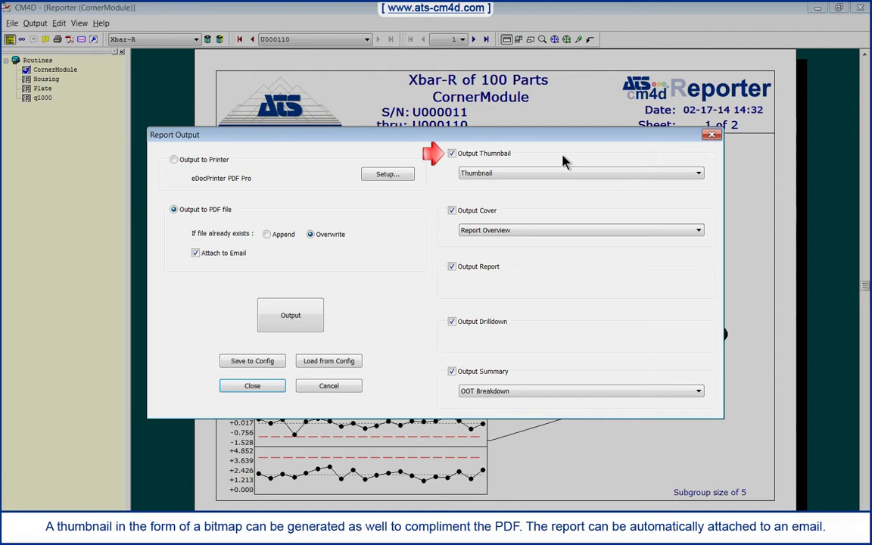
pyautogui.click(290, 317)
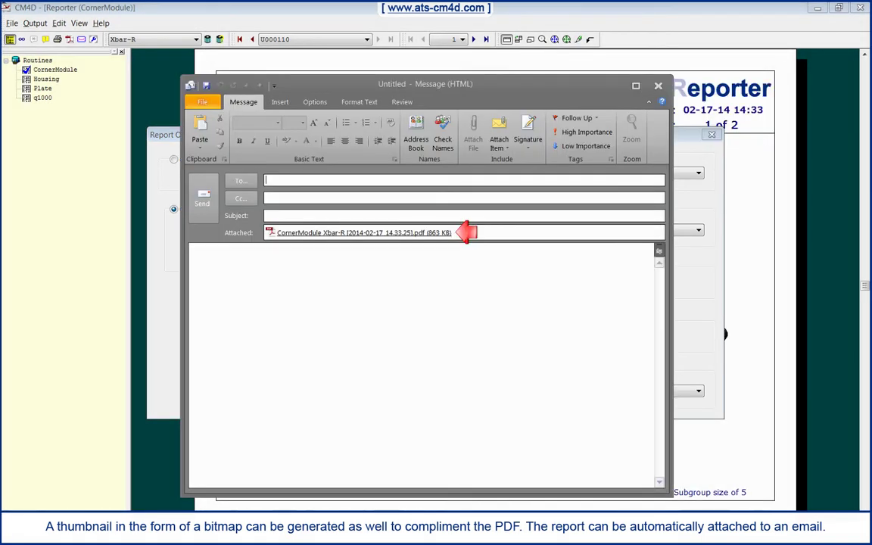
# Open the attached CornerModule PDF, page through to the 9-of-9 OOT Breakdown summary, and close it.
pyautogui.doubleClick(429, 235)
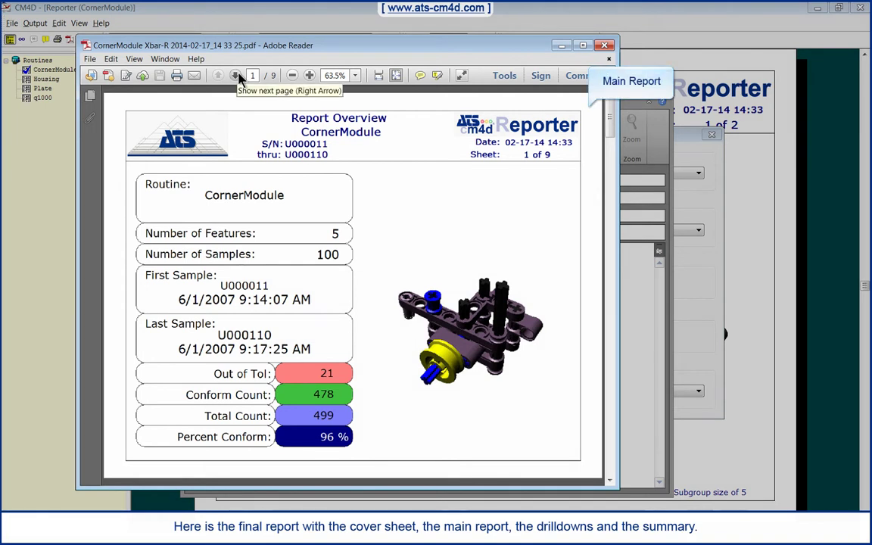
pyautogui.click(236, 75)
pyautogui.click(237, 76)
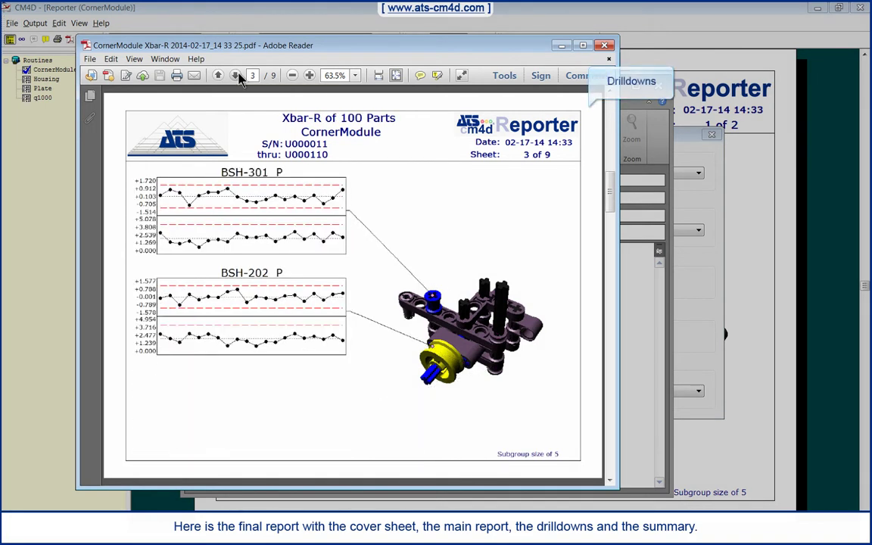
pyautogui.click(237, 77)
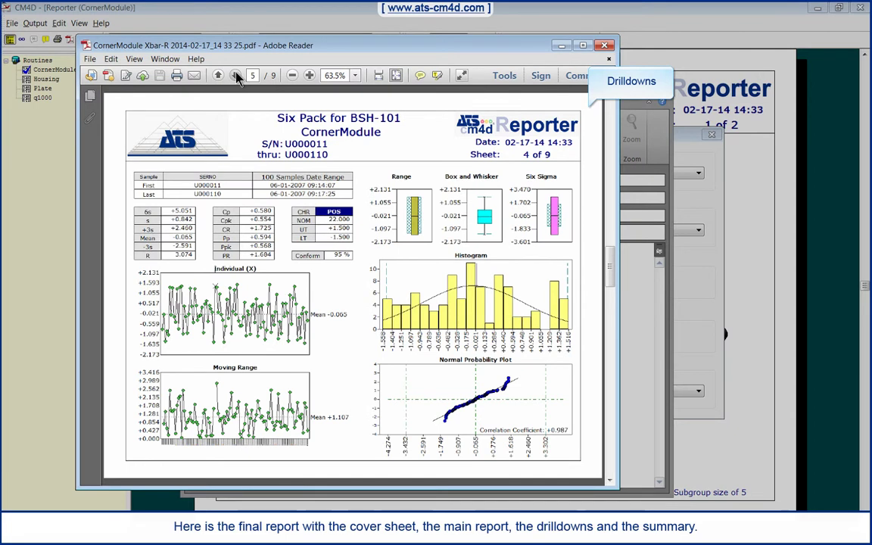
pyautogui.click(237, 76)
pyautogui.click(237, 77)
pyautogui.click(237, 77)
pyautogui.click(237, 76)
pyautogui.click(237, 77)
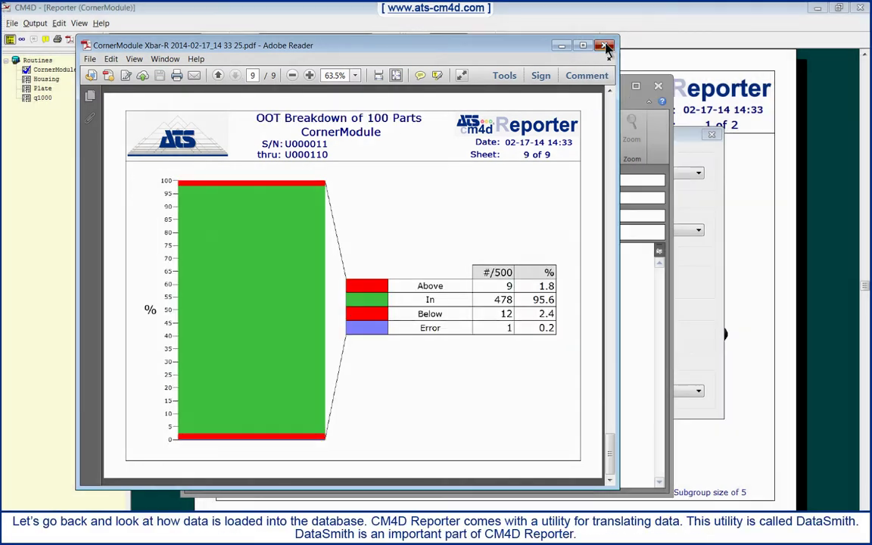
pyautogui.click(608, 47)
# Discard the unsent email, close the report output settings, and minimize DataSmith.
pyautogui.click(658, 86)
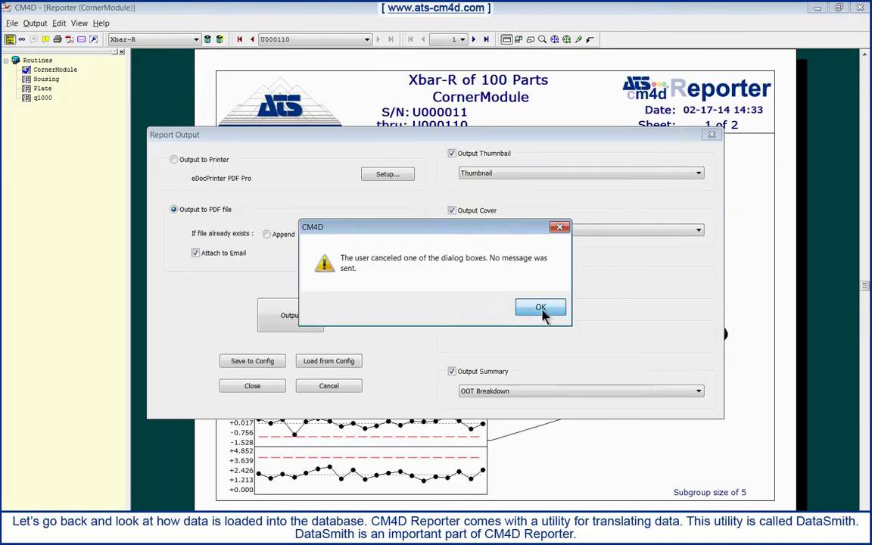
pyautogui.click(541, 305)
pyautogui.click(329, 386)
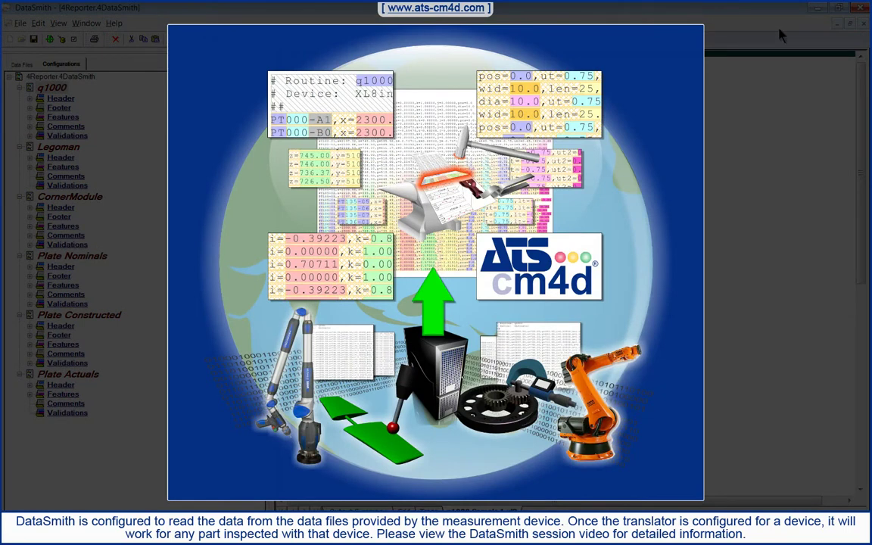
pyautogui.click(817, 7)
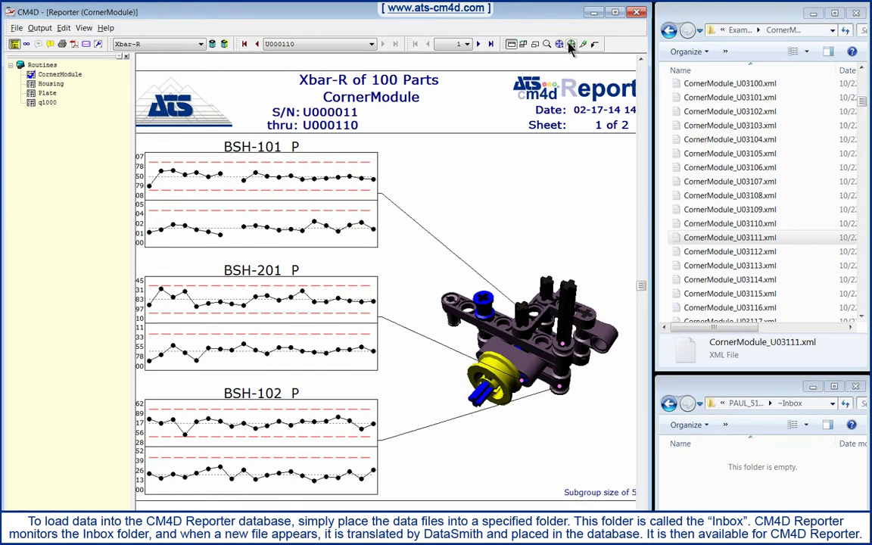
# Reload CornerModule through Query Control with only the last 20 samples.
pyautogui.rightClick(68, 74)
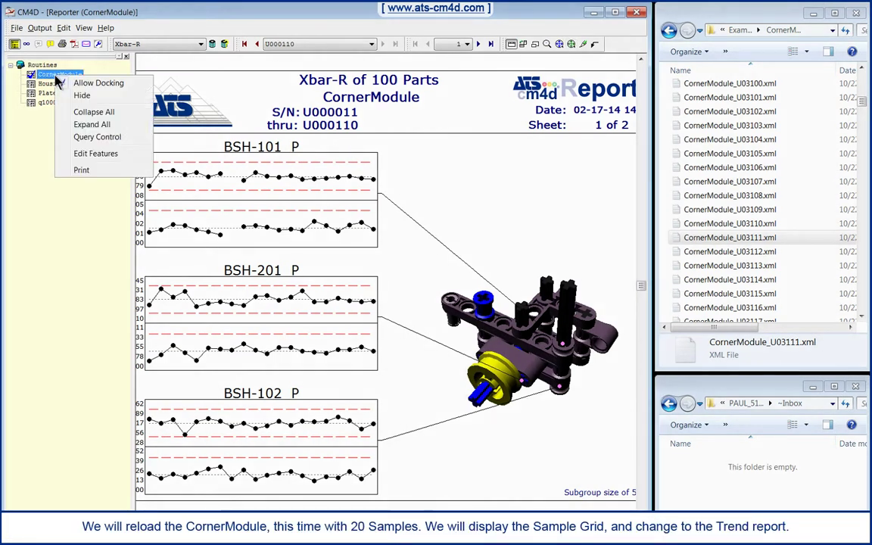
pyautogui.click(114, 138)
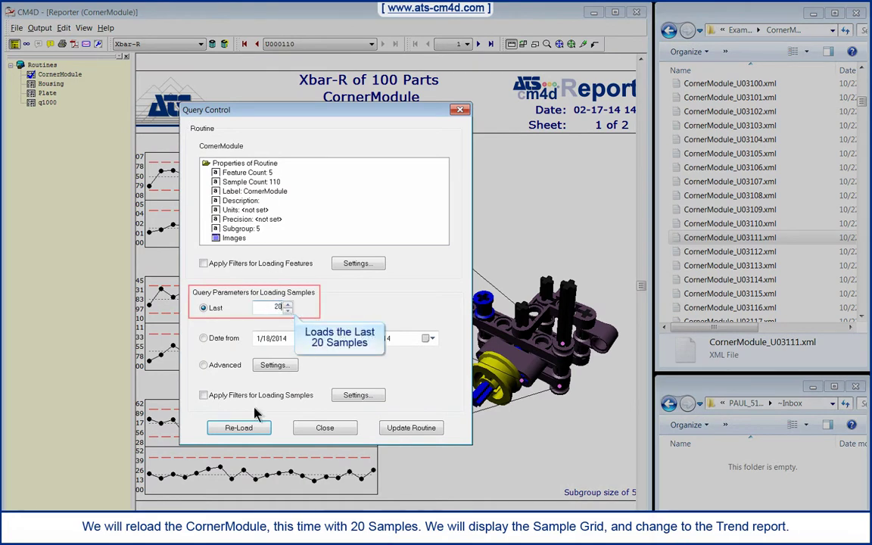
pyautogui.click(252, 427)
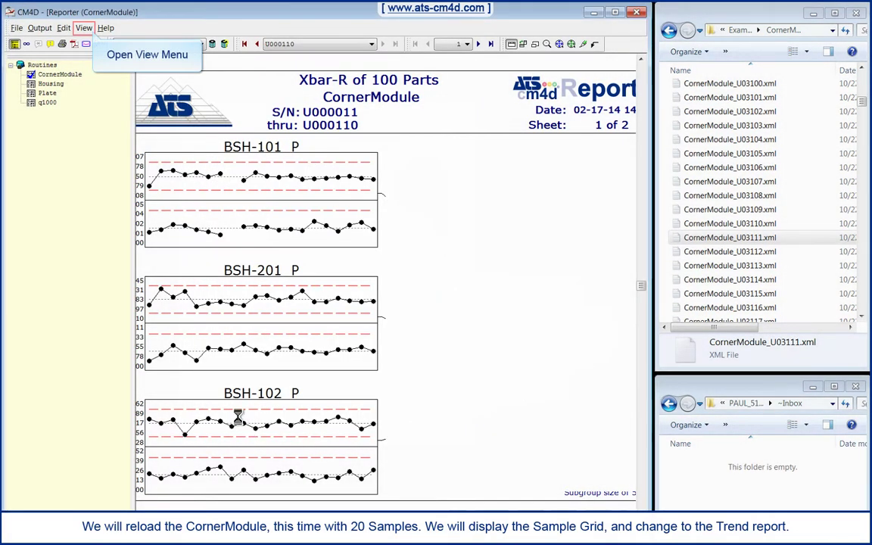
# Show the sample grid and switch the report type to Trend.
pyautogui.click(84, 28)
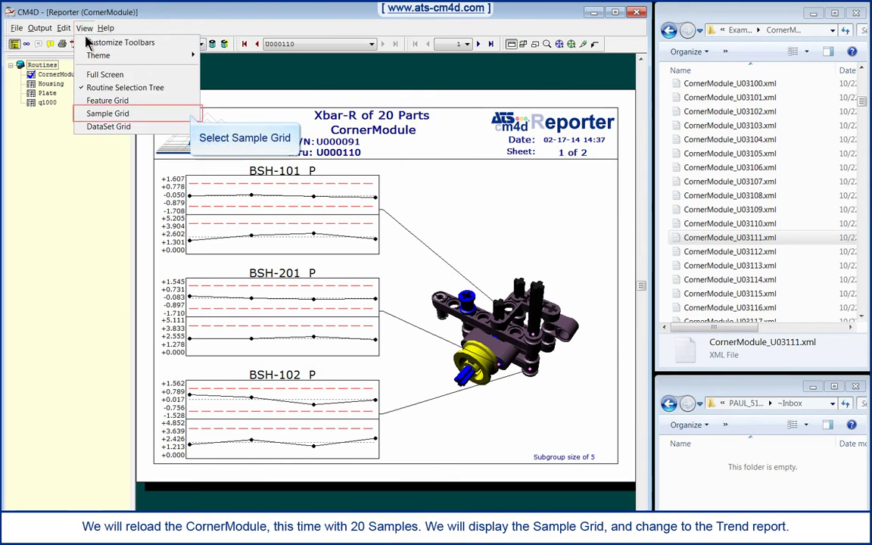
pyautogui.click(106, 113)
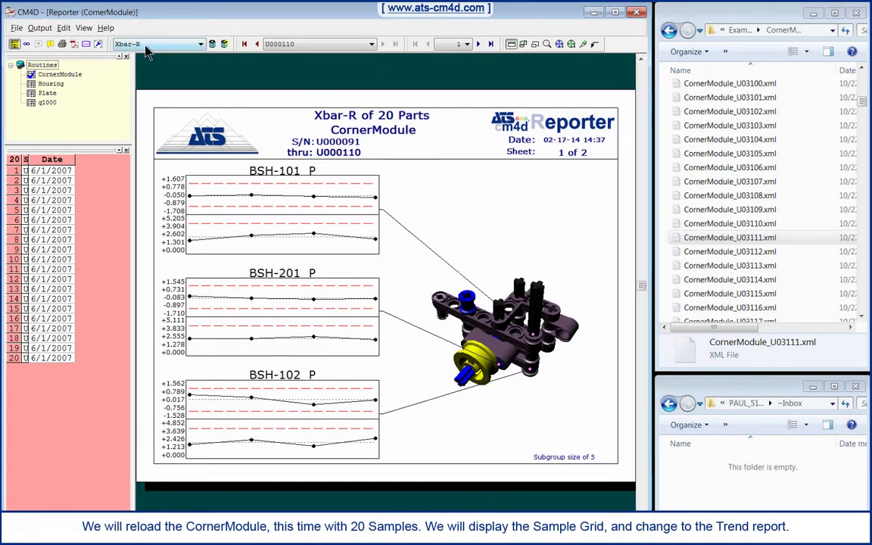
pyautogui.click(133, 43)
pyautogui.click(137, 96)
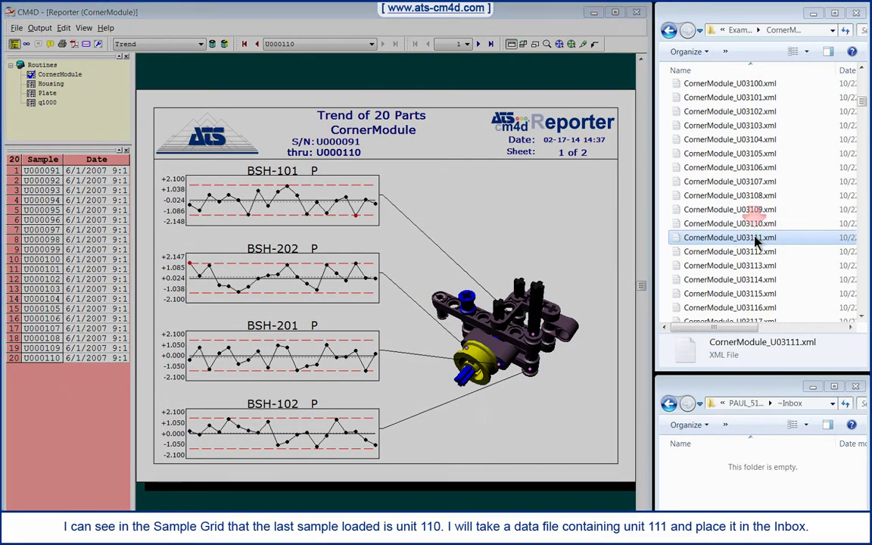
# Copy CornerModule_U03111.xml from the data folder into the ~Inbox folder.
pyautogui.click(757, 237)
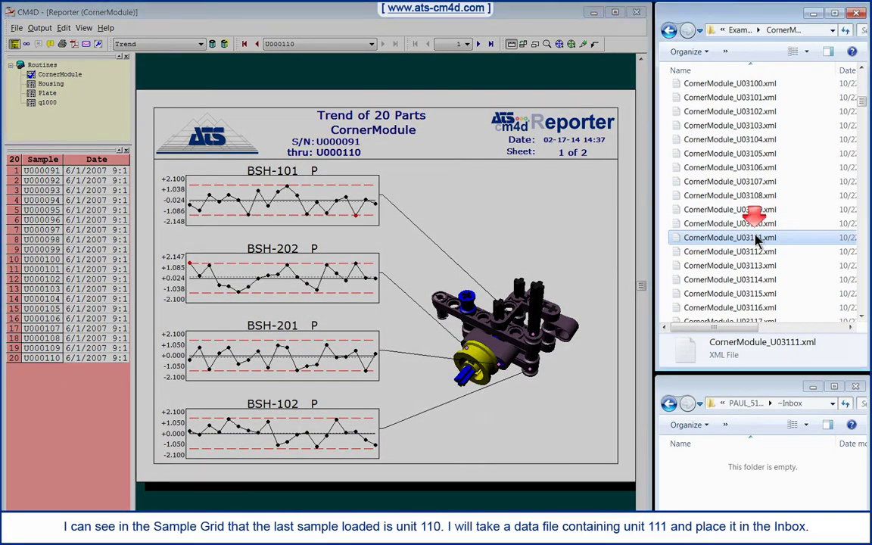
pyautogui.moveTo(757, 239)
pyautogui.mouseDown()
pyautogui.moveTo(719, 481)
pyautogui.moveTo(706, 422)
pyautogui.mouseUp()
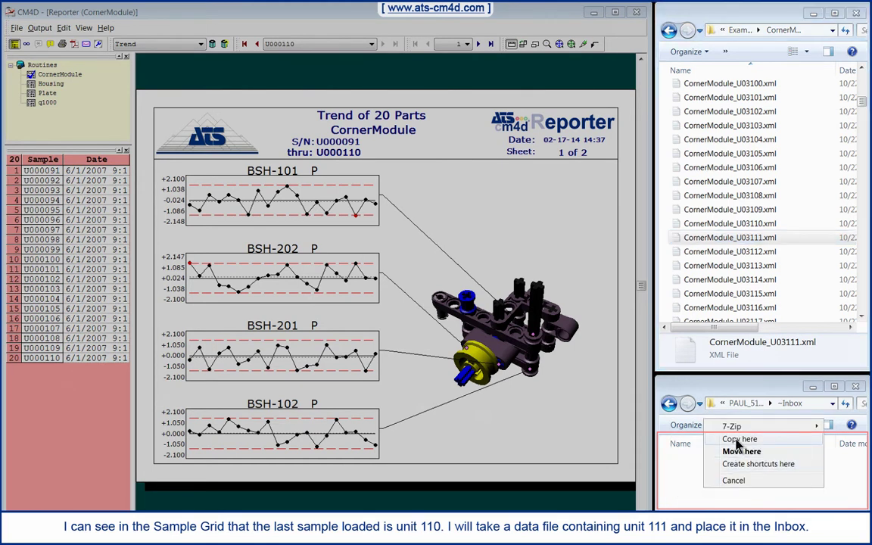
pyautogui.click(738, 441)
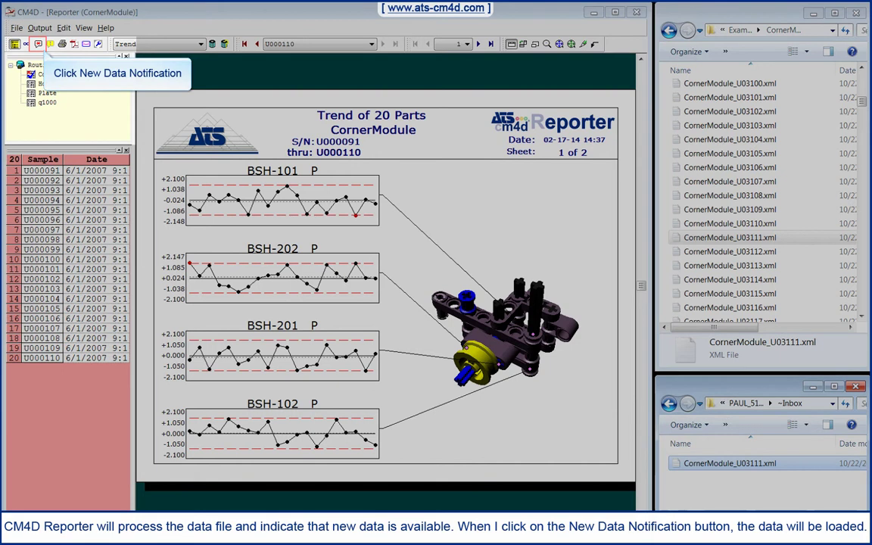
# Load the U03111 data, then move CornerModule_U03112.xml into the Inbox and load it.
pyautogui.click(39, 46)
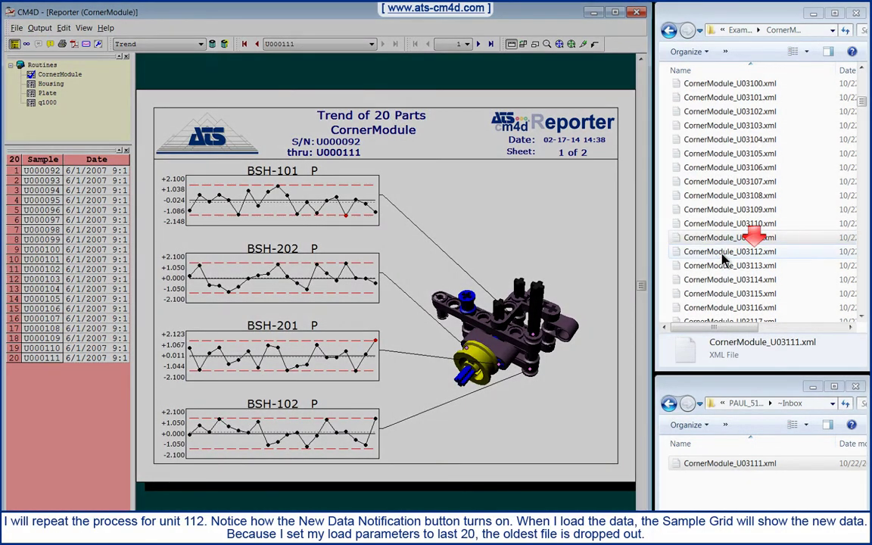
pyautogui.click(729, 254)
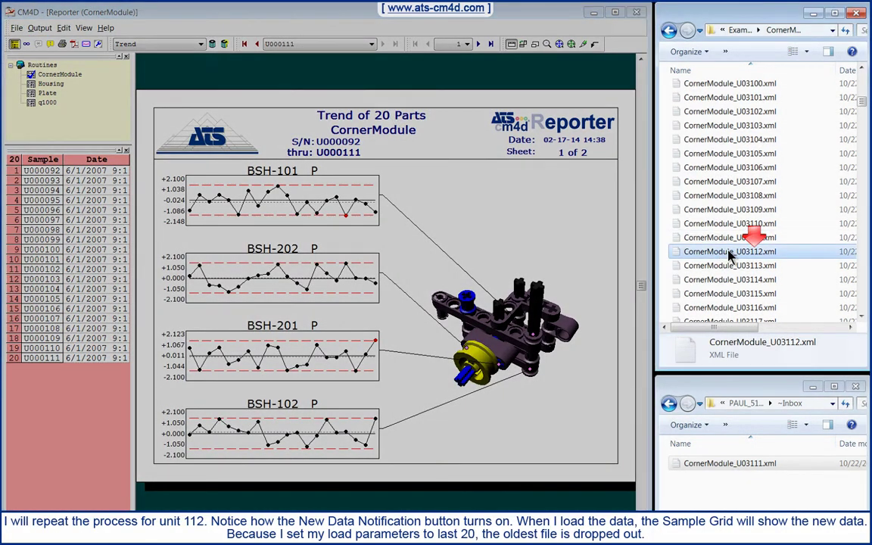
pyautogui.moveTo(728, 254); pyautogui.dragTo(724, 499)
pyautogui.click(750, 460)
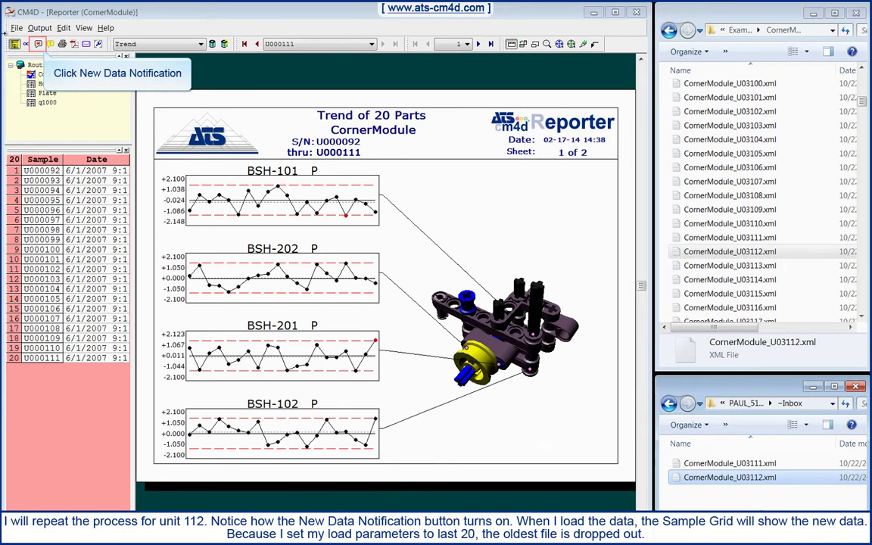
pyautogui.click(39, 44)
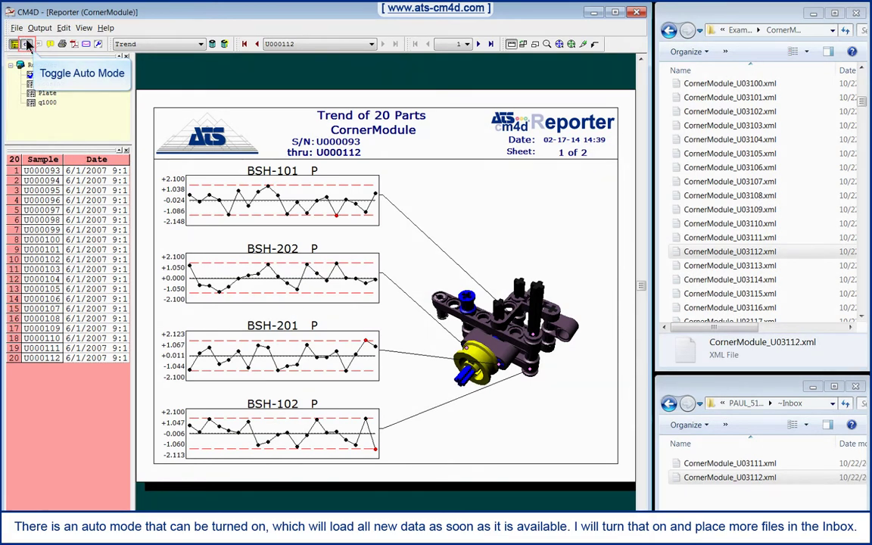
# Turn on auto mode and move files U03113 through U03120 into the Inbox.
pyautogui.click(27, 45)
pyautogui.click(783, 263)
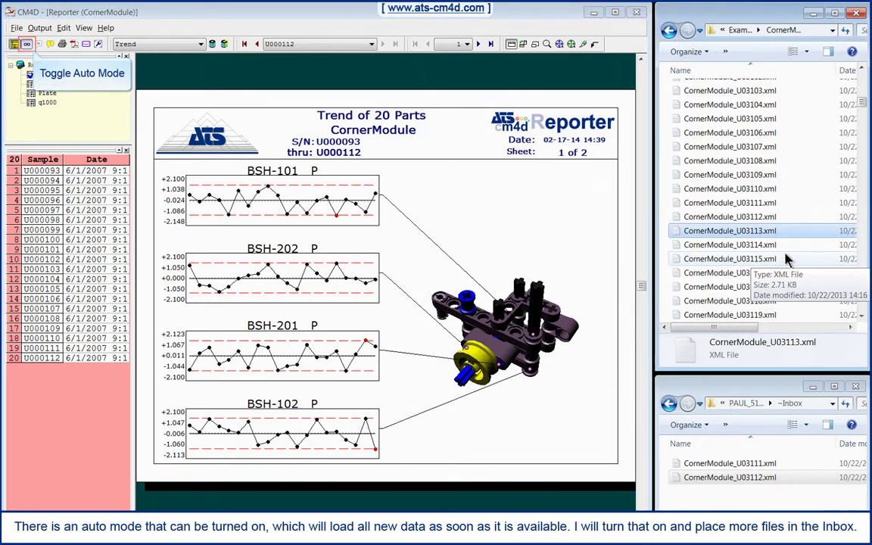
pyautogui.scroll(-3, 779, 258)
pyautogui.keyDown('shift'); pyautogui.click(772, 244); pyautogui.keyUp('shift')
pyautogui.moveTo(768, 203); pyautogui.dragTo(727, 509)
pyautogui.click(750, 519)
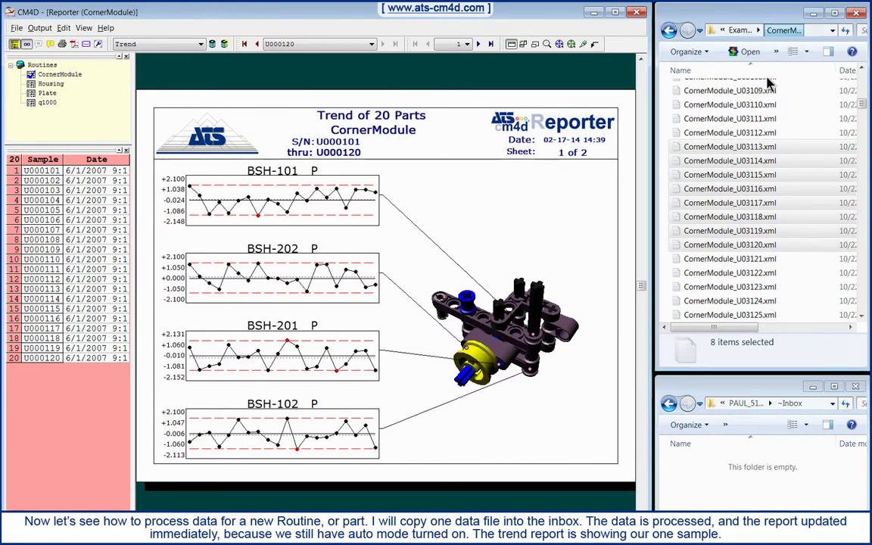
# Open the Legoman example folder and copy sample S000001 into the Inbox.
pyautogui.click(757, 30)
pyautogui.click(765, 73)
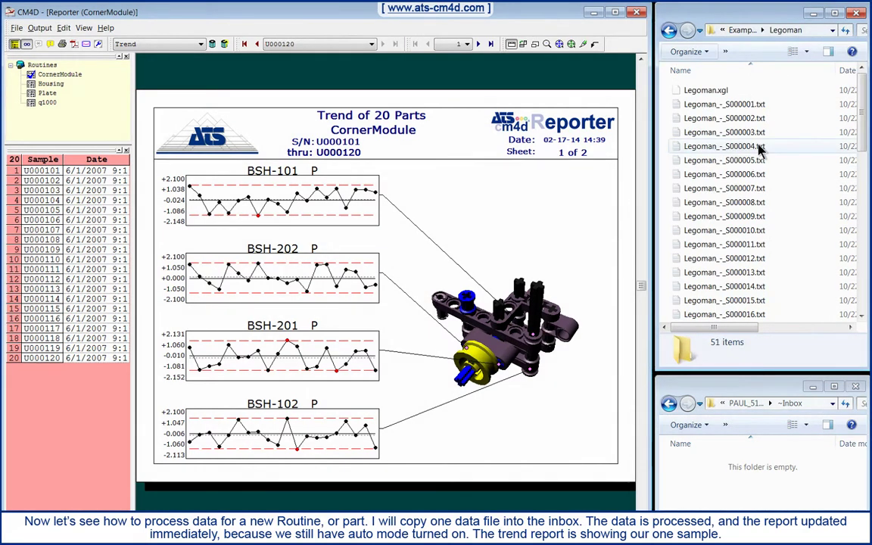
pyautogui.click(759, 105)
pyautogui.moveTo(758, 109); pyautogui.dragTo(741, 498)
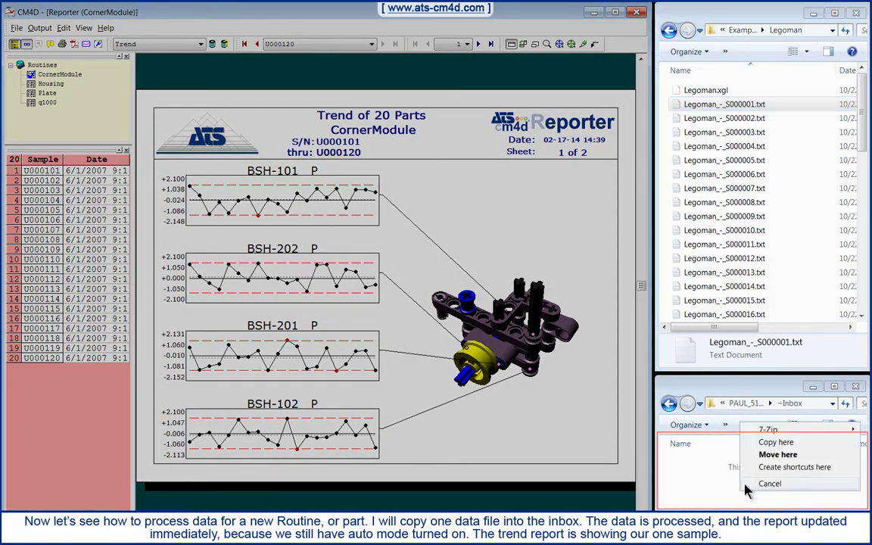
pyautogui.click(777, 443)
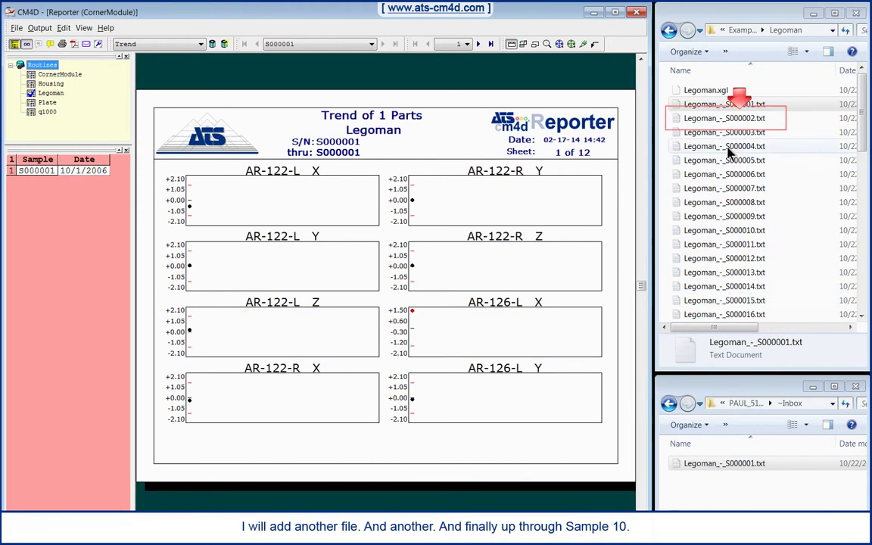
# Move samples S000002 and S000003 into the Inbox.
pyautogui.moveTo(727, 119)
pyautogui.mouseDown()
pyautogui.moveTo(739, 120)
pyautogui.moveTo(742, 132)
pyautogui.moveTo(720, 490)
pyautogui.mouseUp()
pyautogui.click(763, 446)
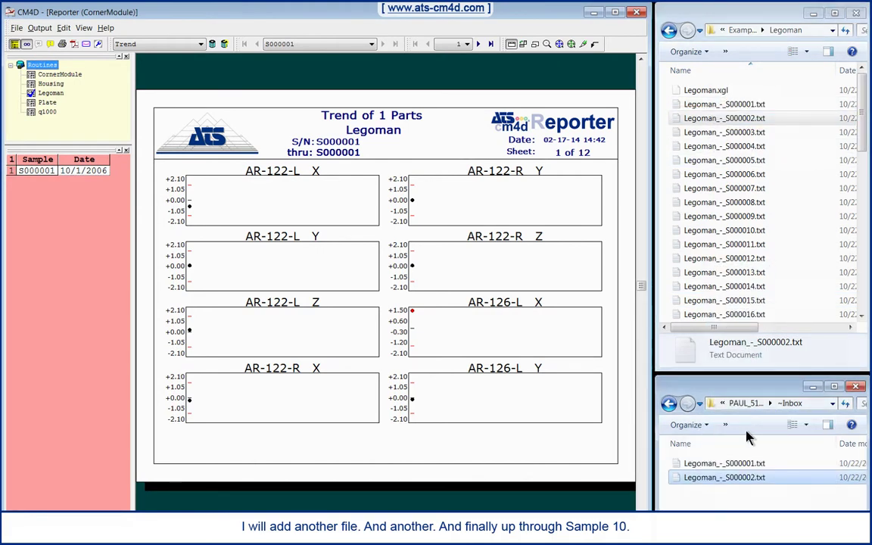
pyautogui.click(741, 132)
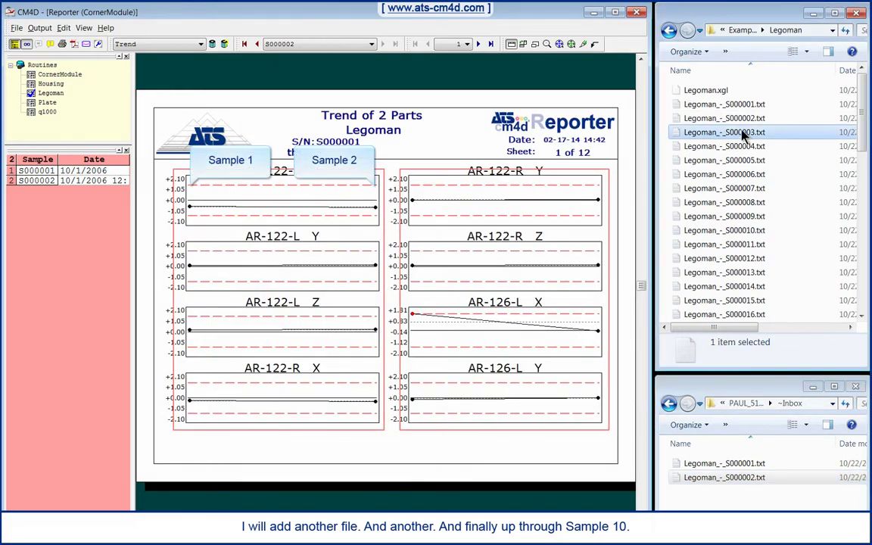
pyautogui.moveTo(742, 134); pyautogui.dragTo(714, 503)
pyautogui.click(755, 463)
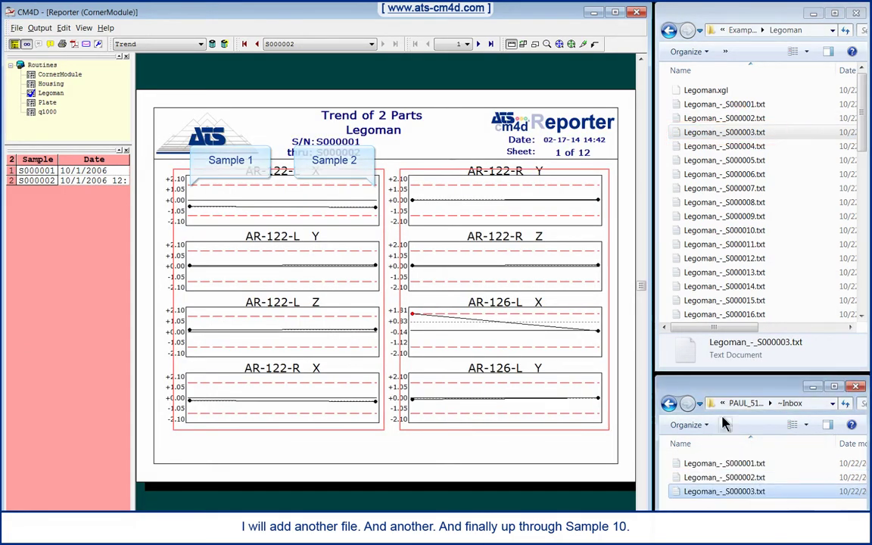
# Copy samples S000004 through S000010 into the Inbox together.
pyautogui.click(745, 151)
pyautogui.keyDown('shift'); pyautogui.click(754, 236); pyautogui.keyUp('shift')
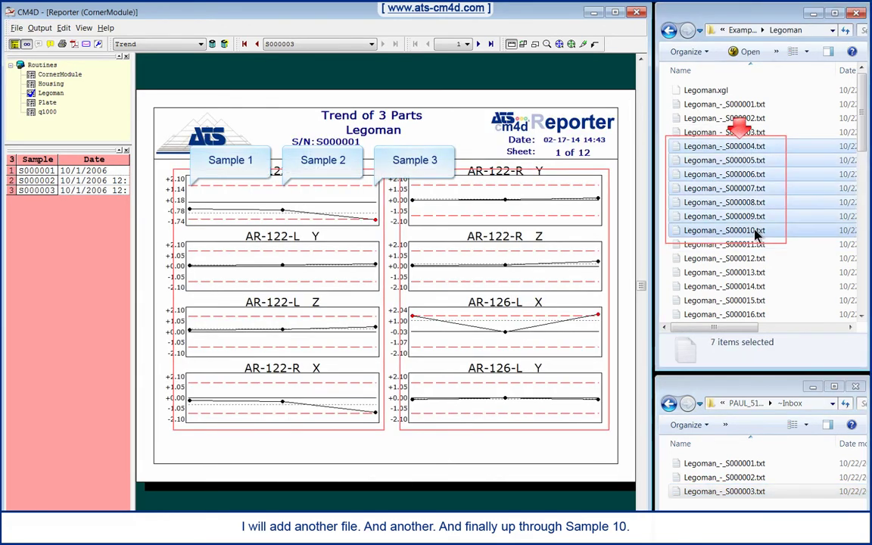
pyautogui.moveTo(769, 176); pyautogui.dragTo(715, 492)
pyautogui.click(742, 467)
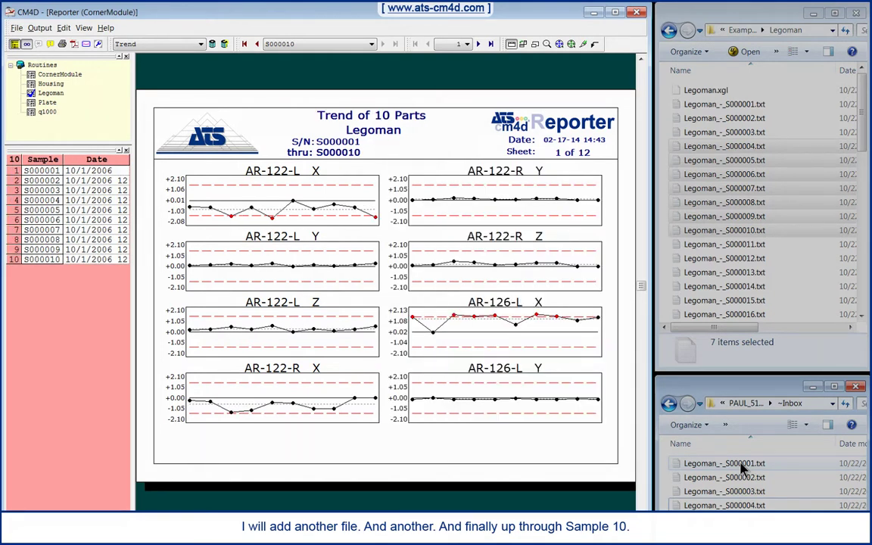
# Drop Legoman.xgl into the Inbox and rotate the Legoman 3D model to a front view.
pyautogui.click(716, 92)
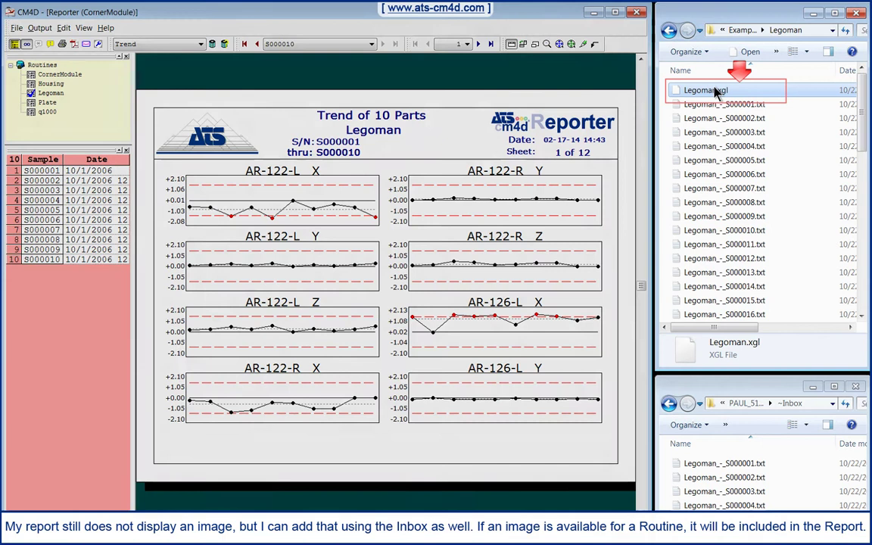
pyautogui.moveTo(715, 92); pyautogui.dragTo(726, 477)
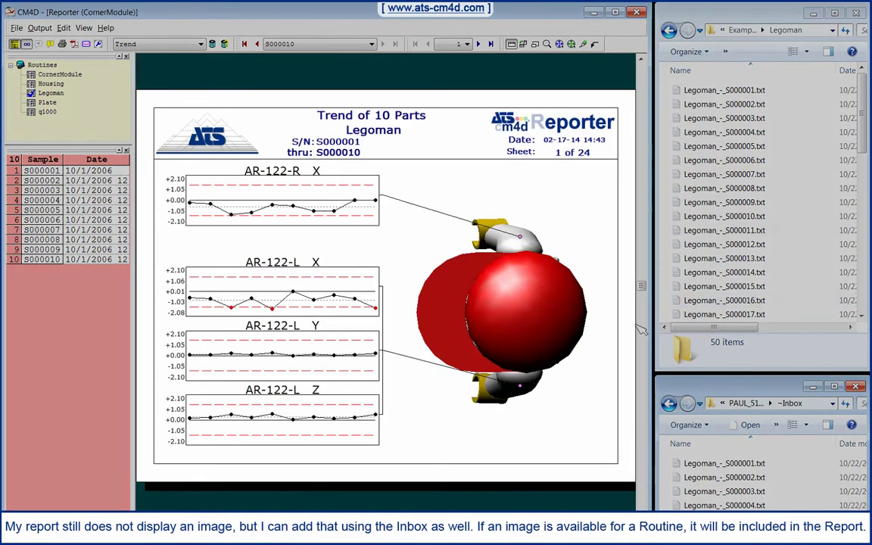
pyautogui.moveTo(531, 350); pyautogui.dragTo(530, 310)
pyautogui.scroll(-2, 532, 314)
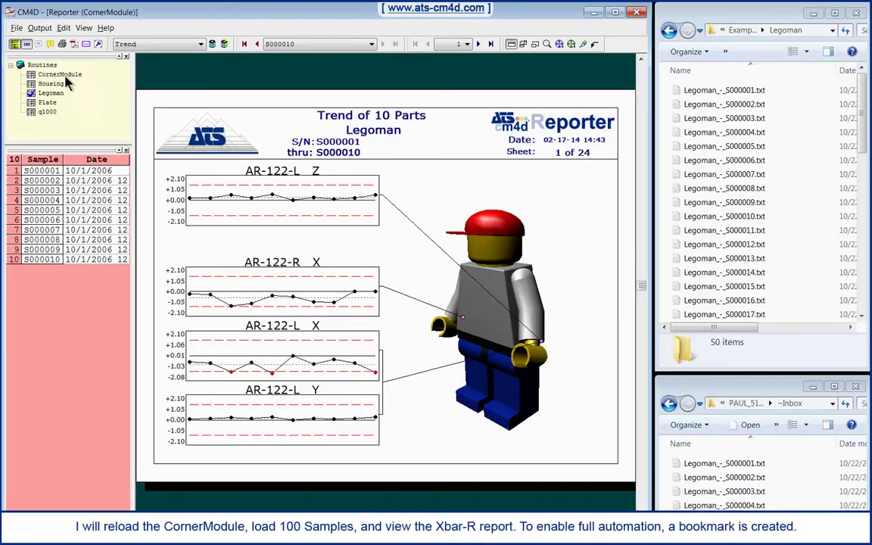
# Load the last 100 CornerModule samples through Query Control.
pyautogui.rightClick(70, 76)
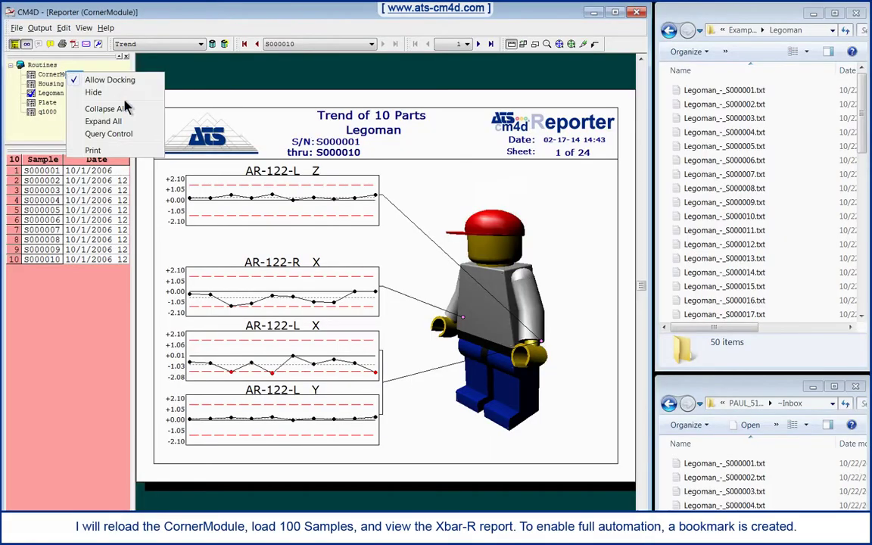
pyautogui.click(98, 134)
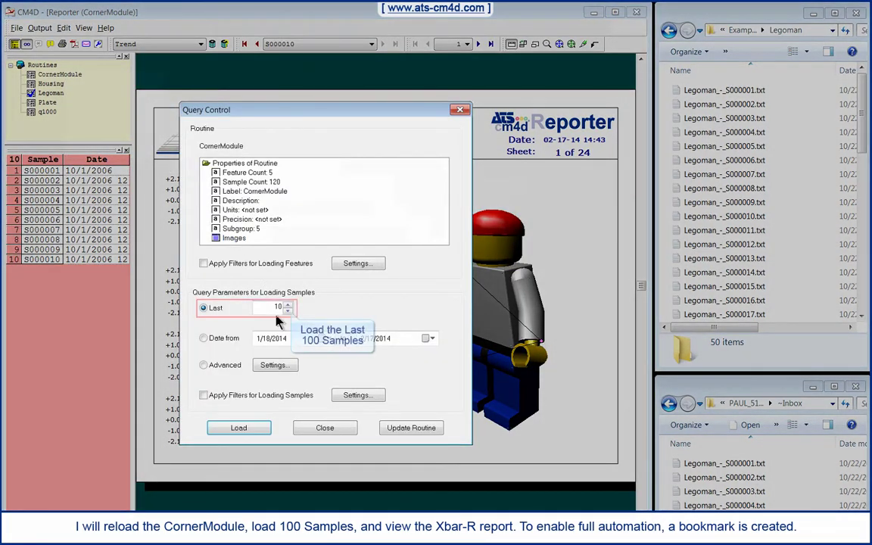
pyautogui.write('100')
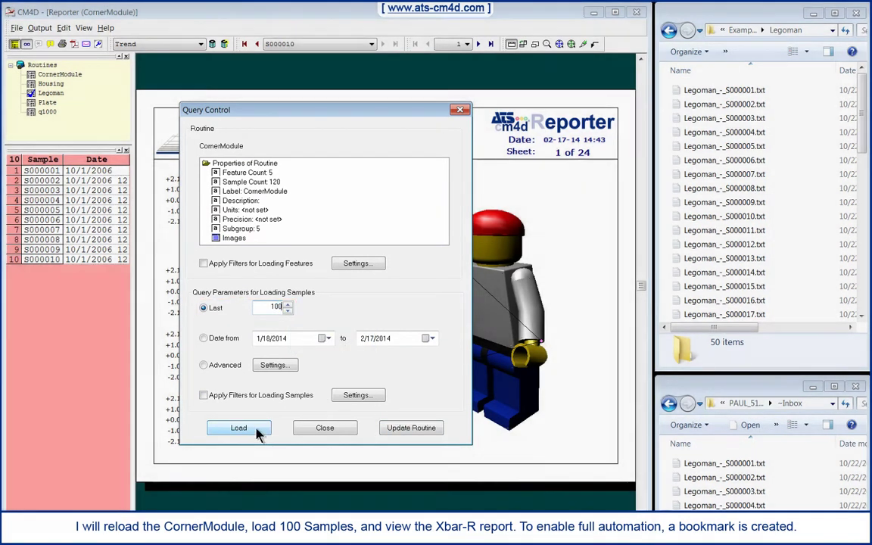
pyautogui.click(238, 428)
# Hide the Sample Grid, switch to an Xbar-R report, and save it as a bookmark.
pyautogui.click(84, 28)
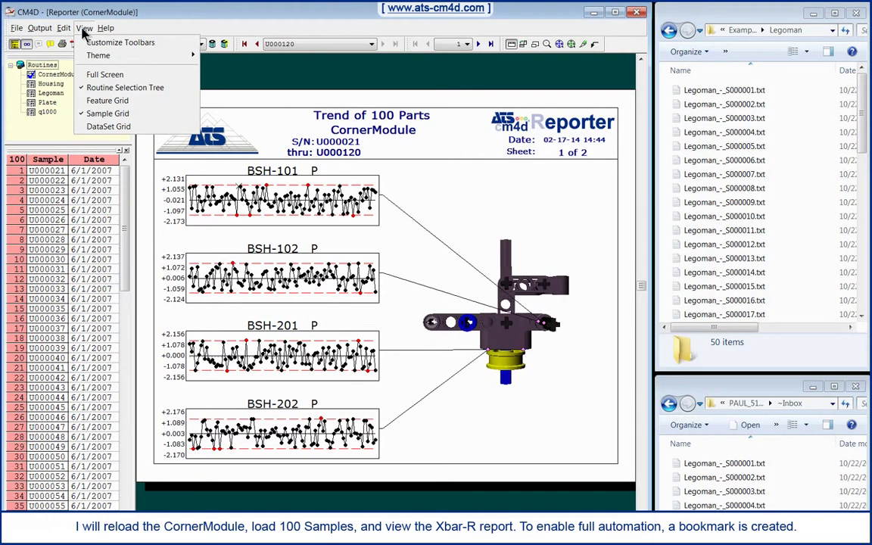
pyautogui.click(101, 113)
pyautogui.click(125, 44)
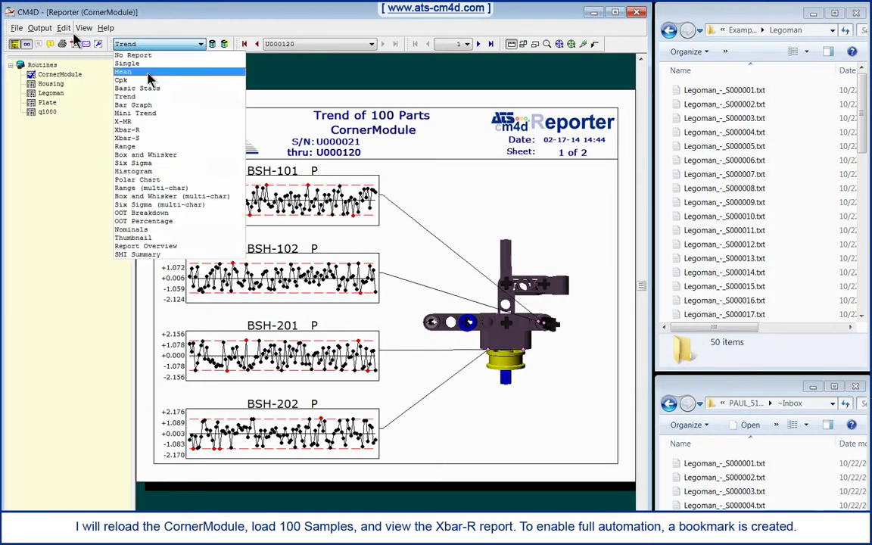
pyautogui.click(151, 132)
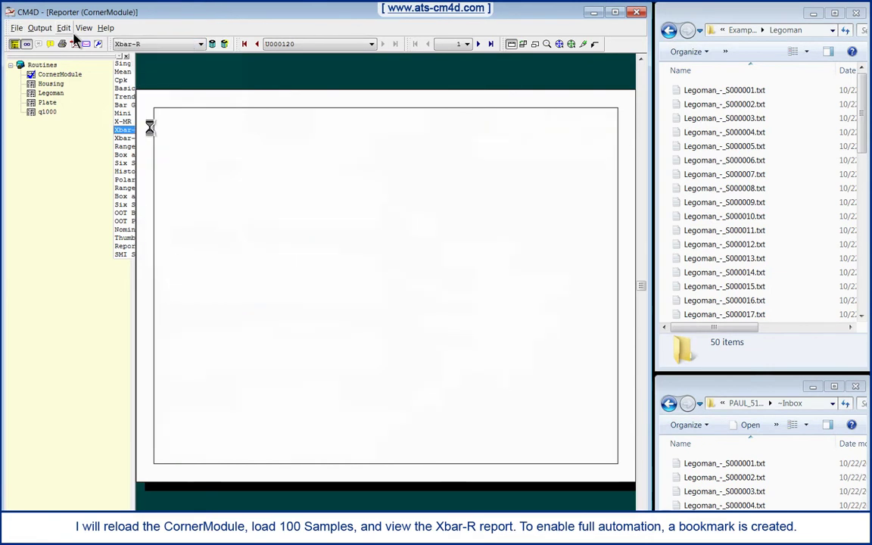
pyautogui.click(17, 28)
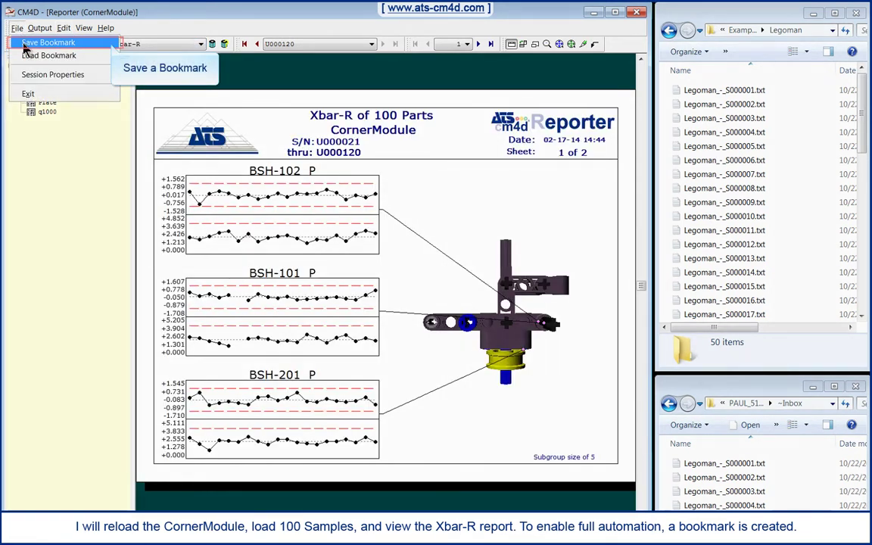
pyautogui.click(45, 43)
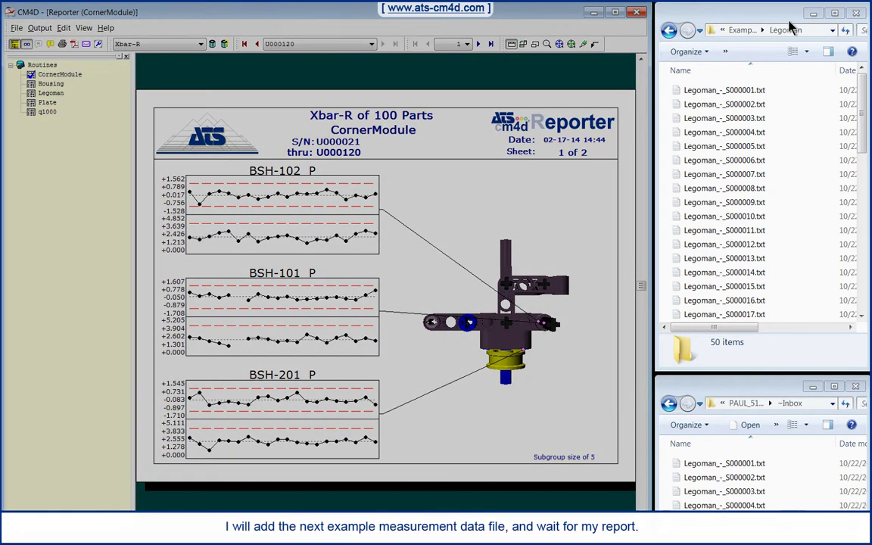
# Drop U03121.xml from the CornerModule example folder into the Inbox.
pyautogui.click(763, 30)
pyautogui.click(720, 43)
pyautogui.scroll(-15, 795, 189)
pyautogui.moveTo(824, 221); pyautogui.dragTo(688, 499)
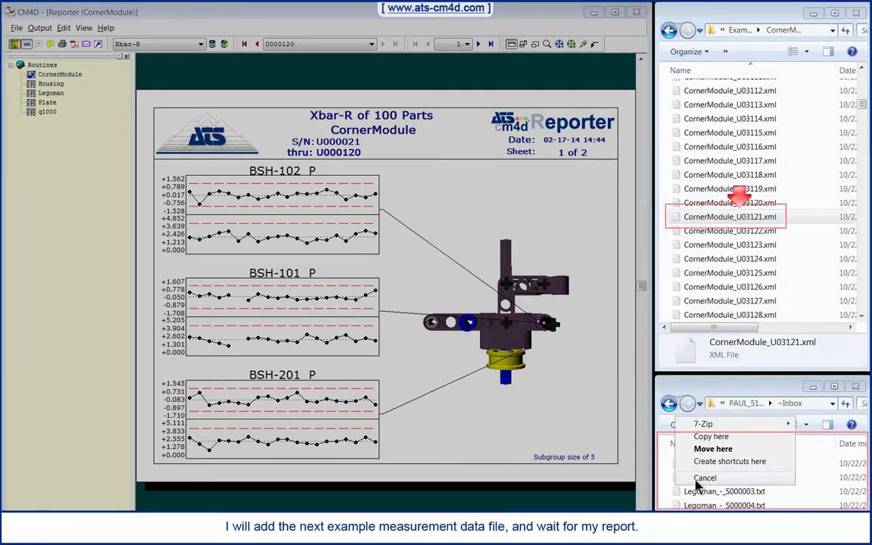
pyautogui.click(722, 443)
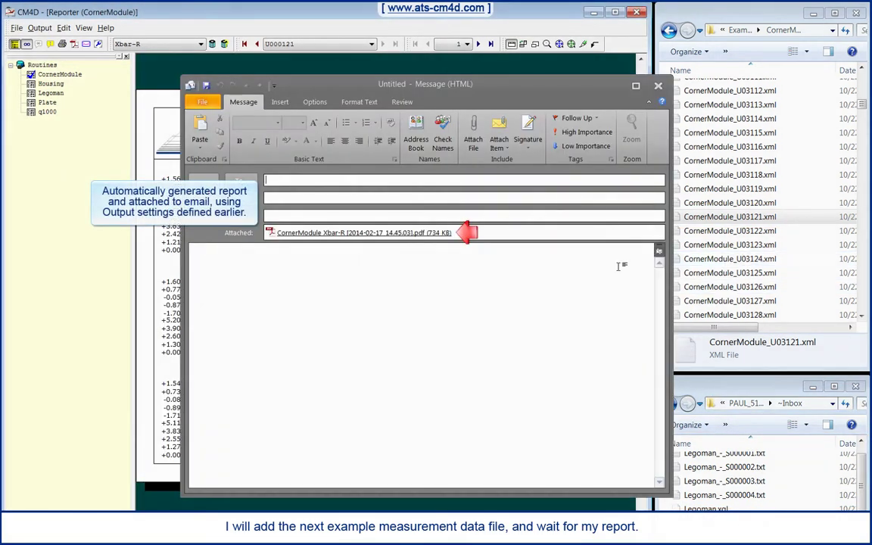
pyautogui.doubleClick(409, 233)
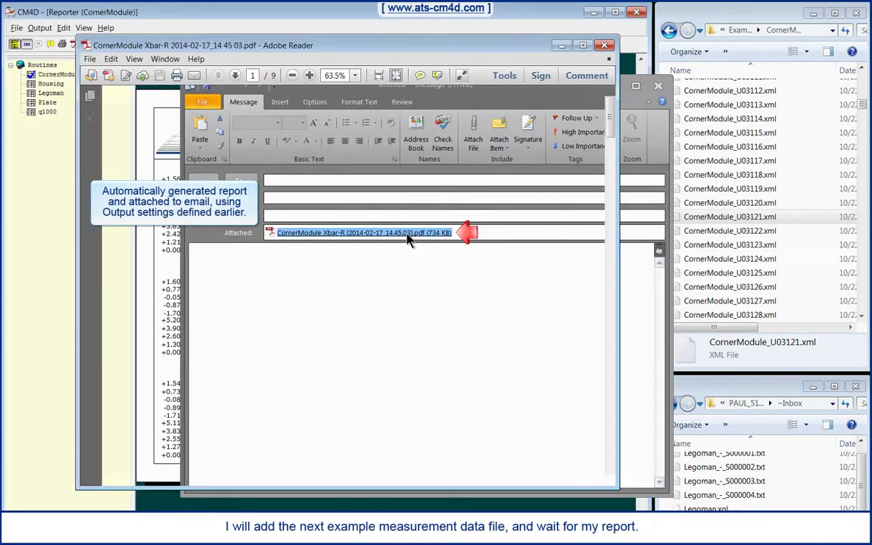
pyautogui.scroll(-8, 406, 233)
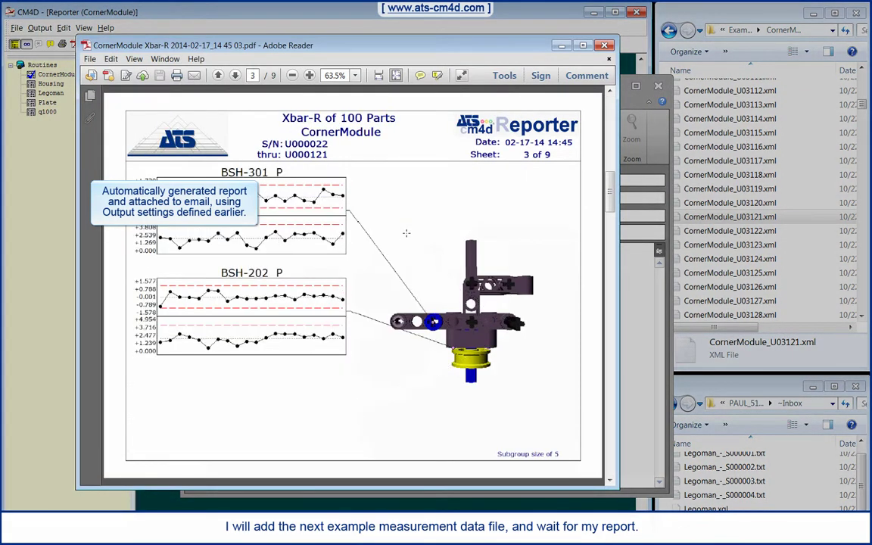
pyautogui.scroll(-8, 407, 233)
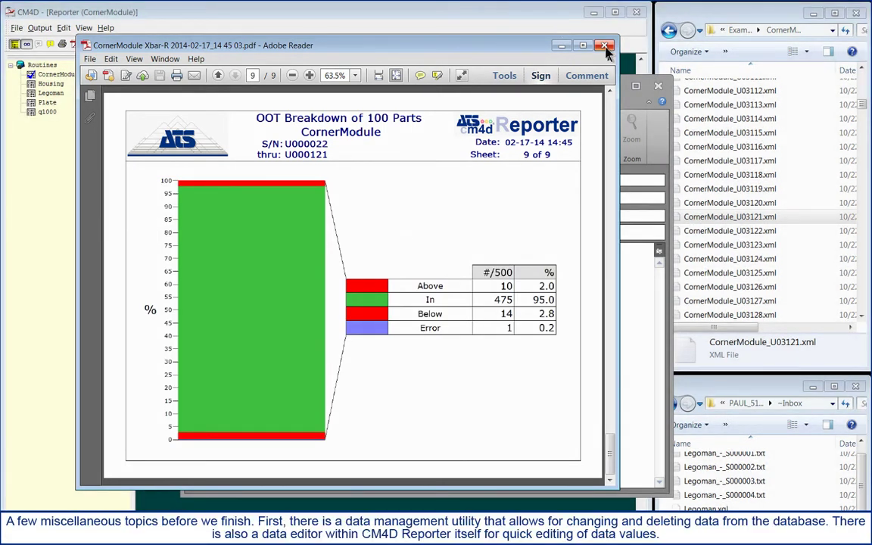
pyautogui.click(604, 44)
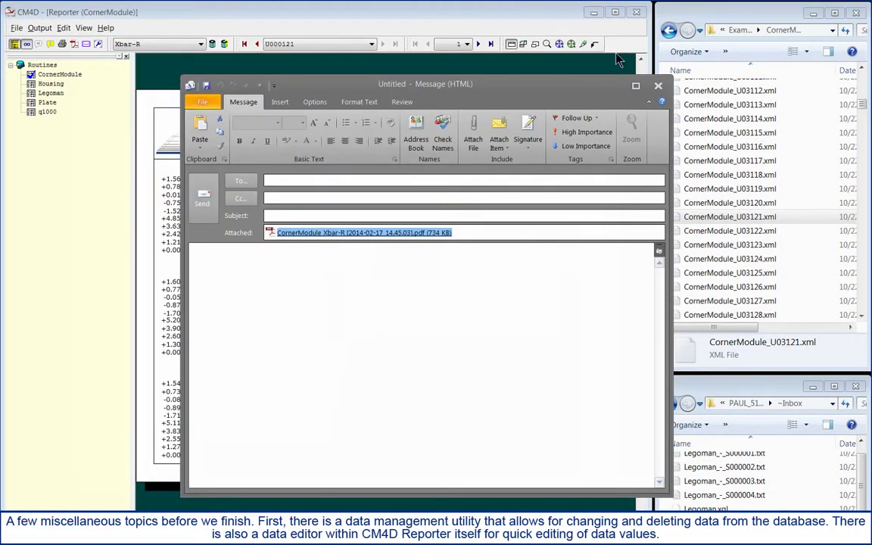
# Close the Outlook report e-mail unsent and acknowledge the 'no message was sent' notice.
pyautogui.click(658, 85)
pyautogui.click(437, 309)
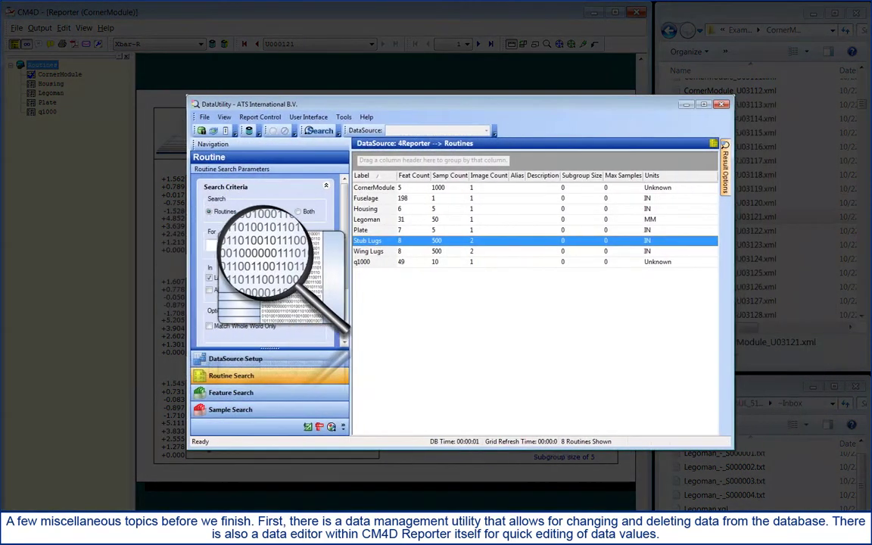